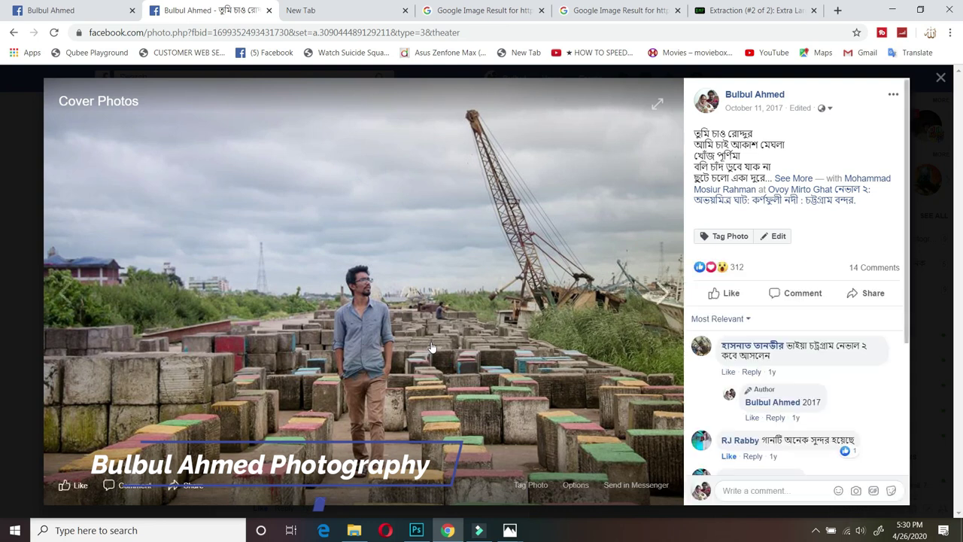
Step: Copy the photo of the man among the concrete blocks in Chrome
left_click(471, 368)
Step: Paste the man's photo onto the poster as Layer 1 and move it left and down
left_click(427, 535)
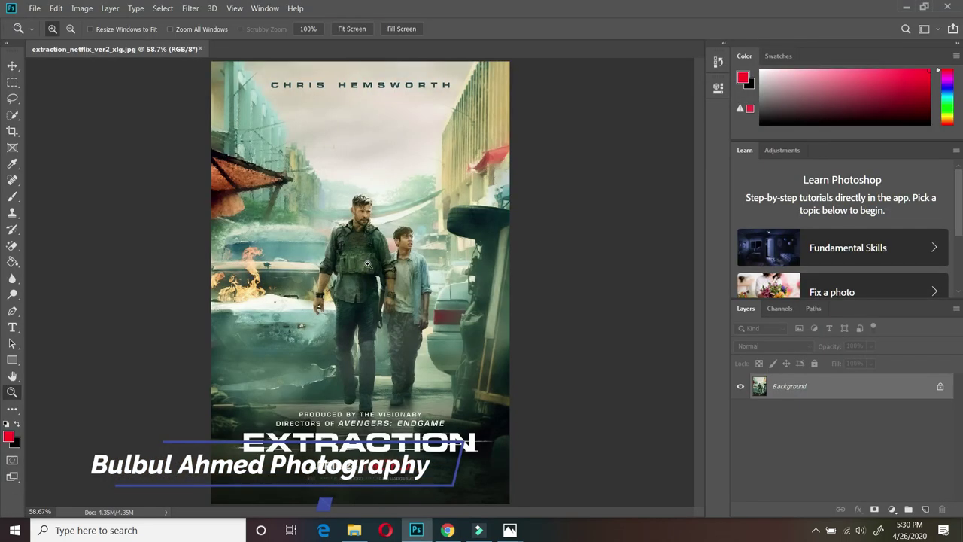
key("ctrl+v")
key("v")
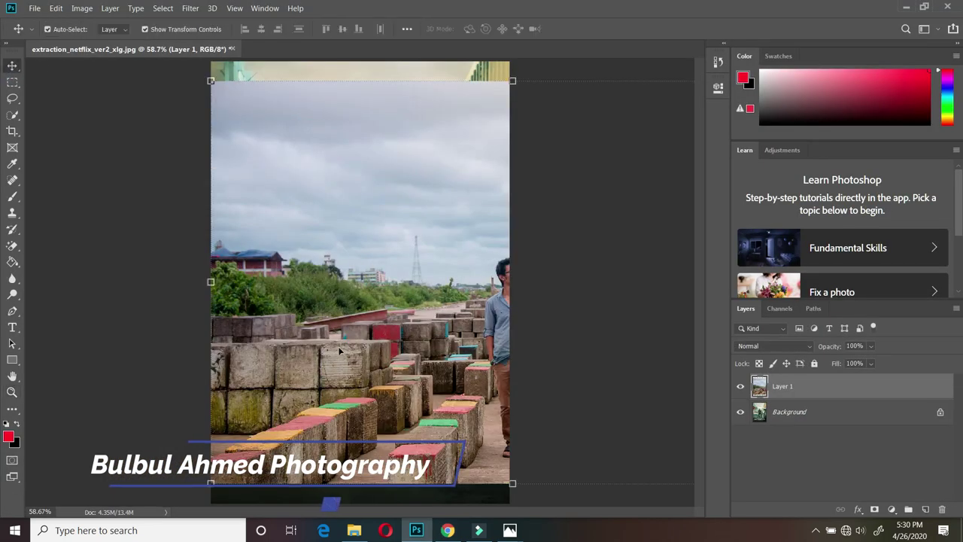
left_click_drag(338, 346, 140, 279)
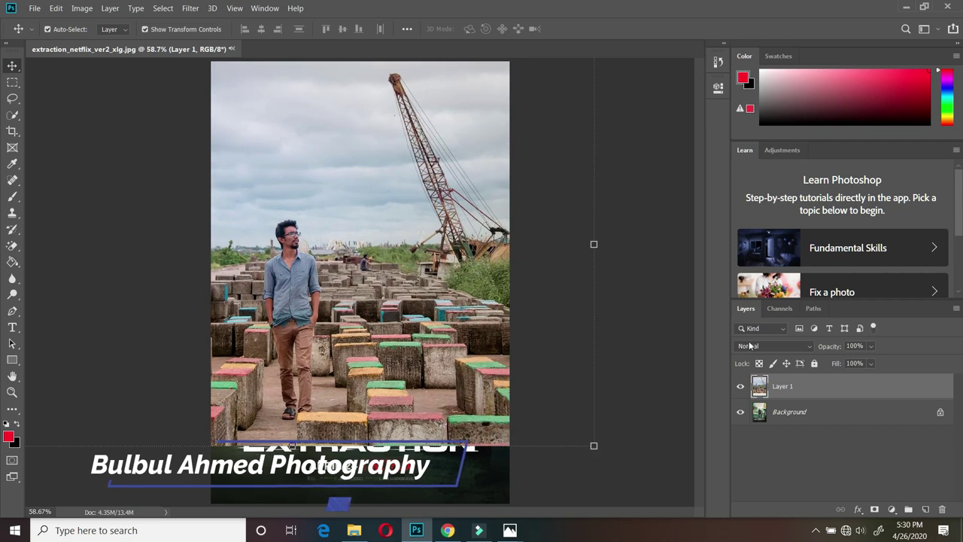
Step: Set Layer 1 to Overlay blending and scale it up to about 106.85%
left_click(749, 345)
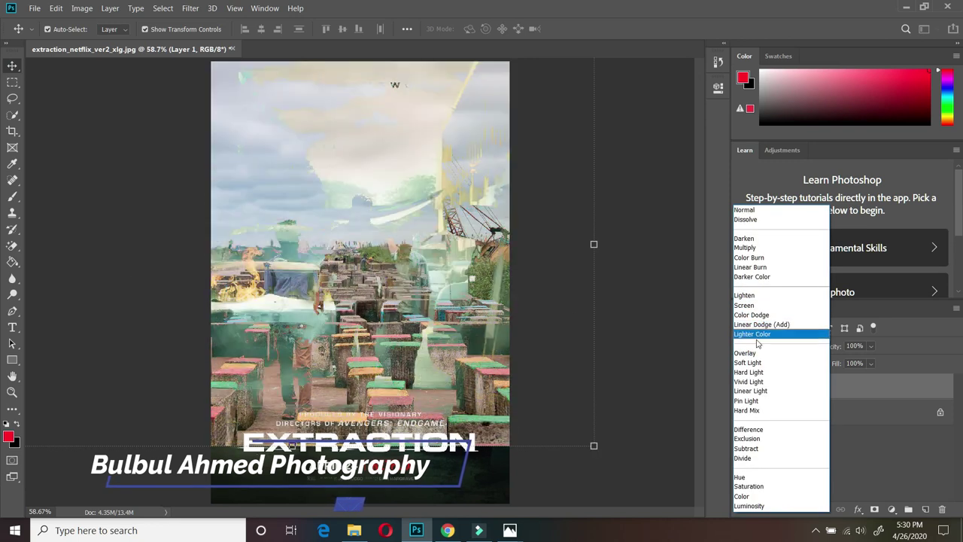
left_click(753, 353)
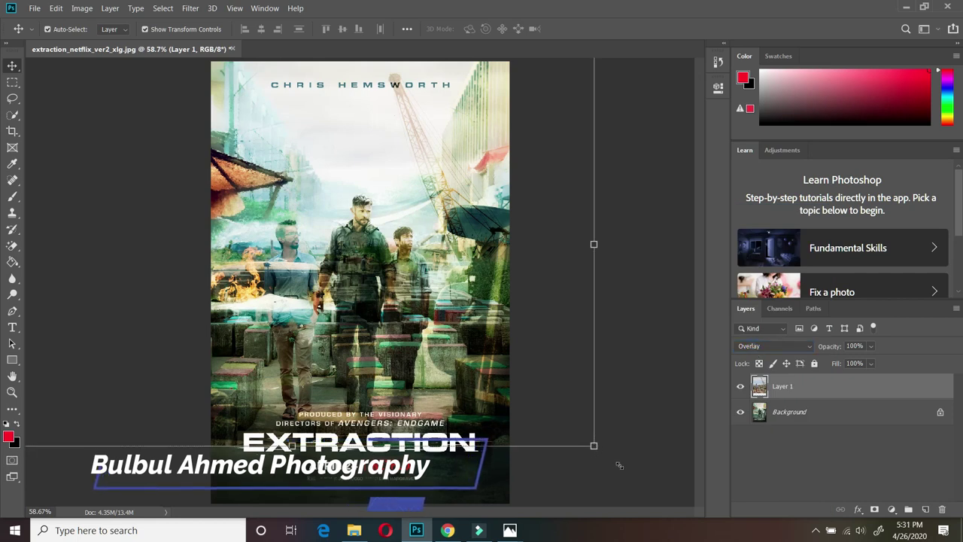
key("ctrl+t")
mouse_move(376, 350)
left_mouse_down()
mouse_move(339, 288)
mouse_move(348, 296)
left_mouse_up()
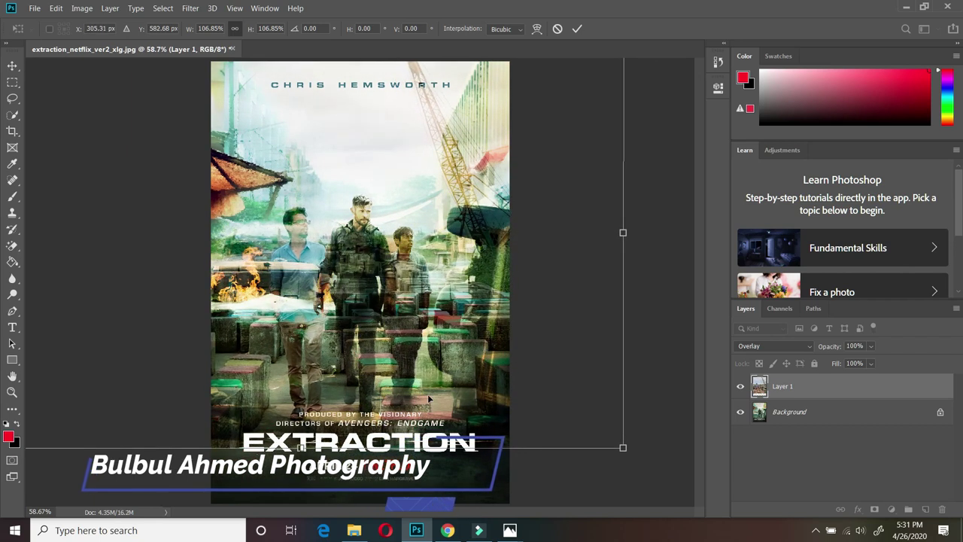
key("Return")
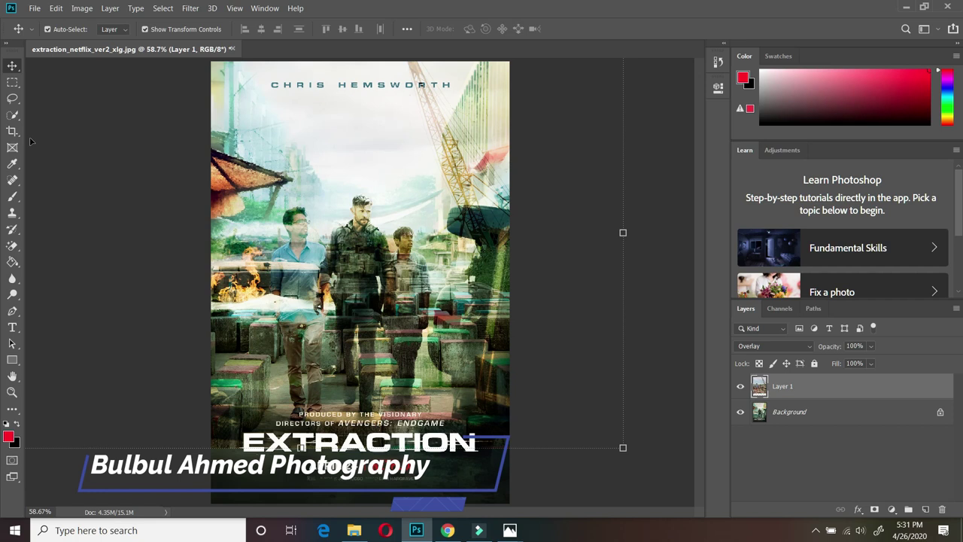
Step: Erase the top of the pasted photo and hide the poster Background layer
left_click(12, 245)
left_click(57, 243)
mouse_move(234, 121)
left_mouse_down()
mouse_move(262, 181)
mouse_move(230, 292)
left_mouse_up()
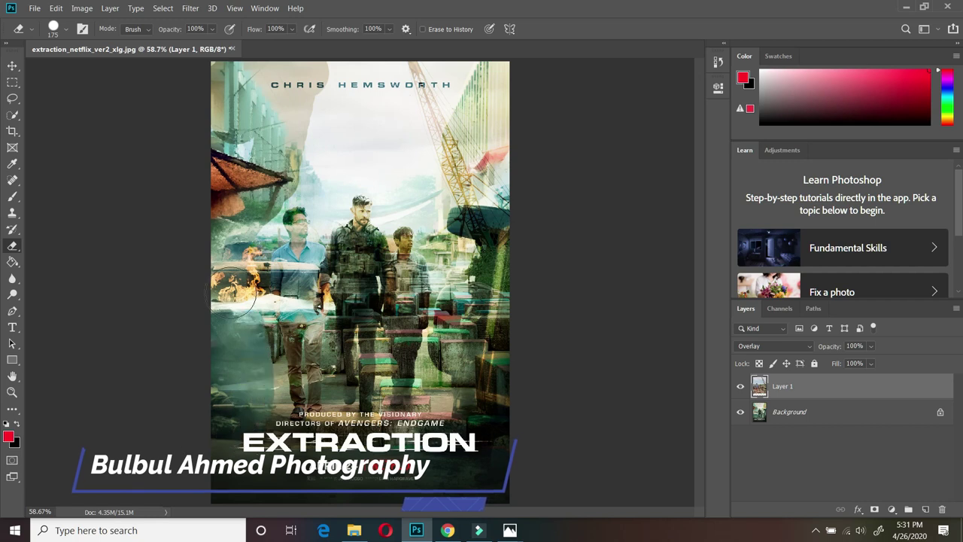
mouse_move(265, 132)
left_mouse_down()
mouse_move(293, 139)
mouse_move(391, 485)
left_mouse_up()
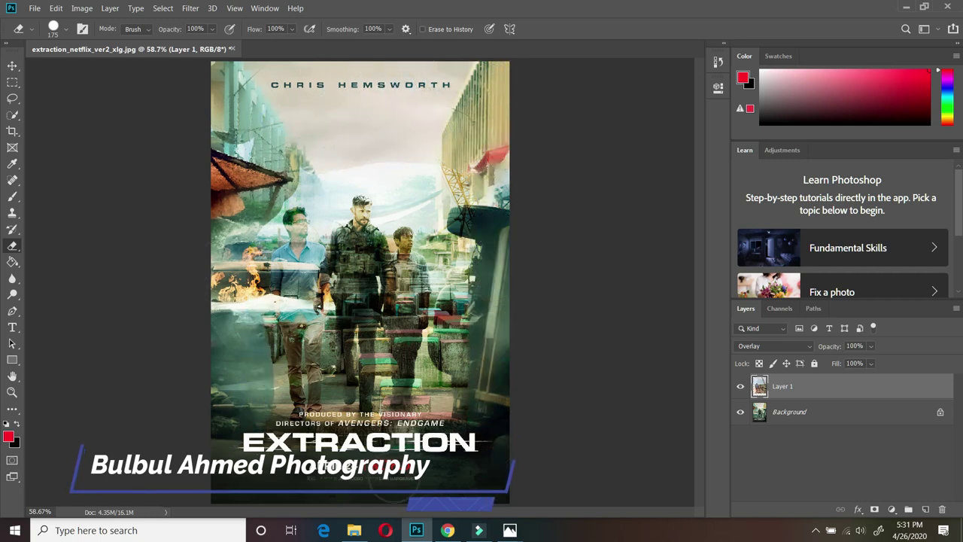
left_click(741, 411)
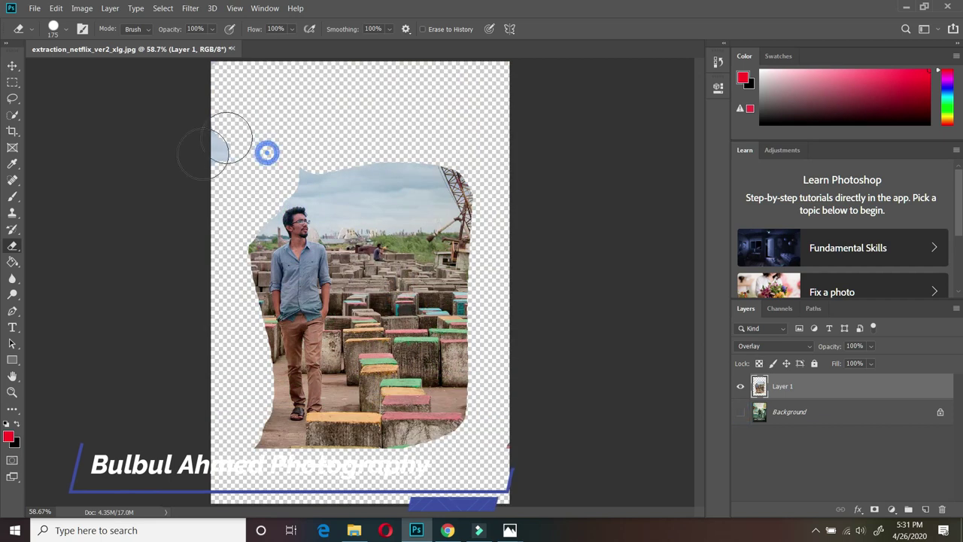
left_click_drag(230, 139, 324, 252)
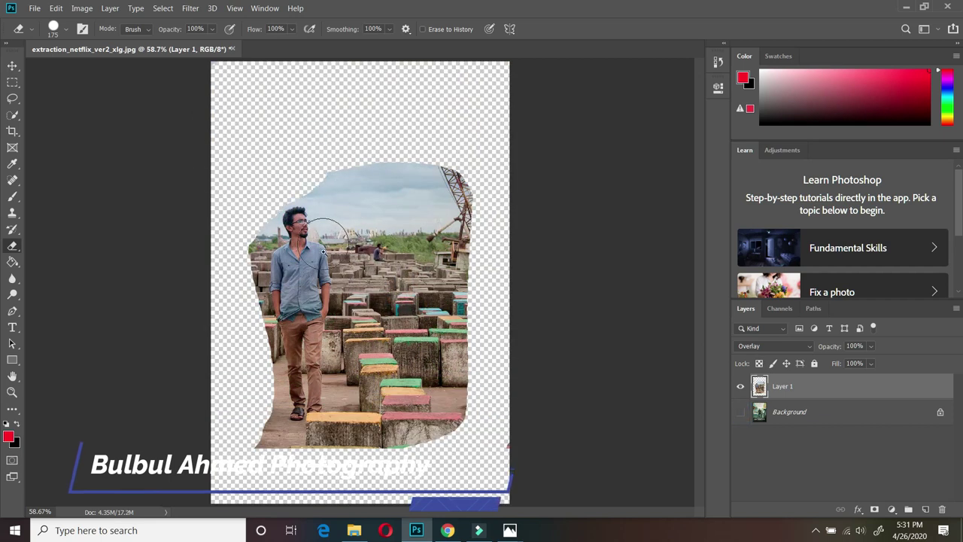
Step: Zoom in and erase the sky above and to the left of the man
key("z")
left_click(324, 253)
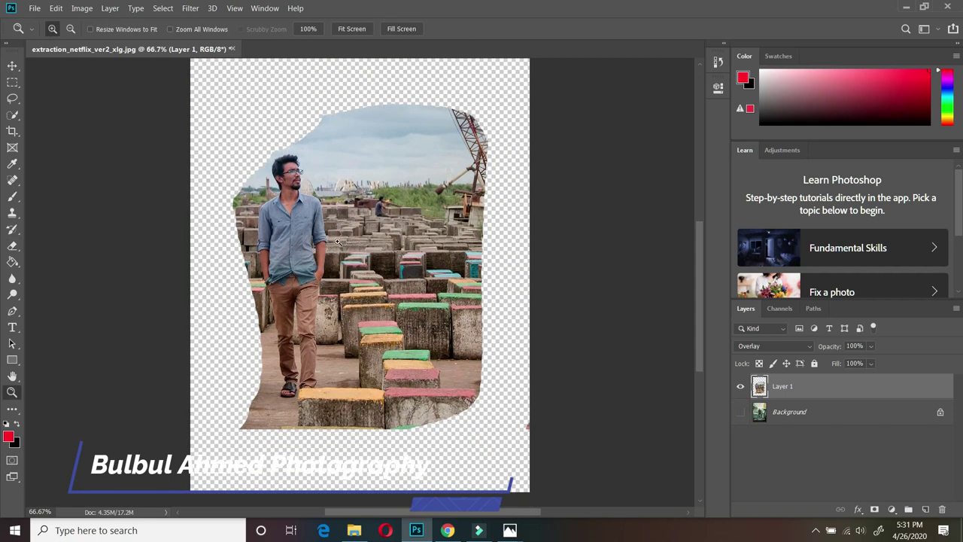
left_click(13, 243)
mouse_move(355, 76)
left_mouse_down()
mouse_move(423, 121)
mouse_move(483, 248)
mouse_move(466, 384)
mouse_move(376, 421)
mouse_move(369, 217)
mouse_move(430, 248)
mouse_move(404, 399)
left_mouse_up()
mouse_move(319, 118)
left_mouse_down()
mouse_move(258, 123)
mouse_move(226, 188)
mouse_move(222, 333)
mouse_move(239, 418)
left_mouse_up()
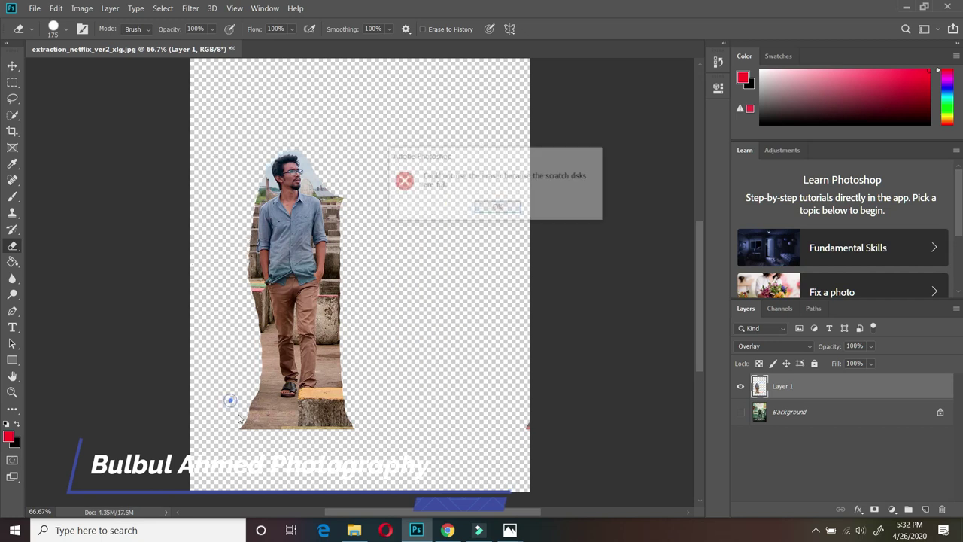
Step: Purge all cached memory after the scratch-disk error, then erase the figure's right side
left_click(497, 207)
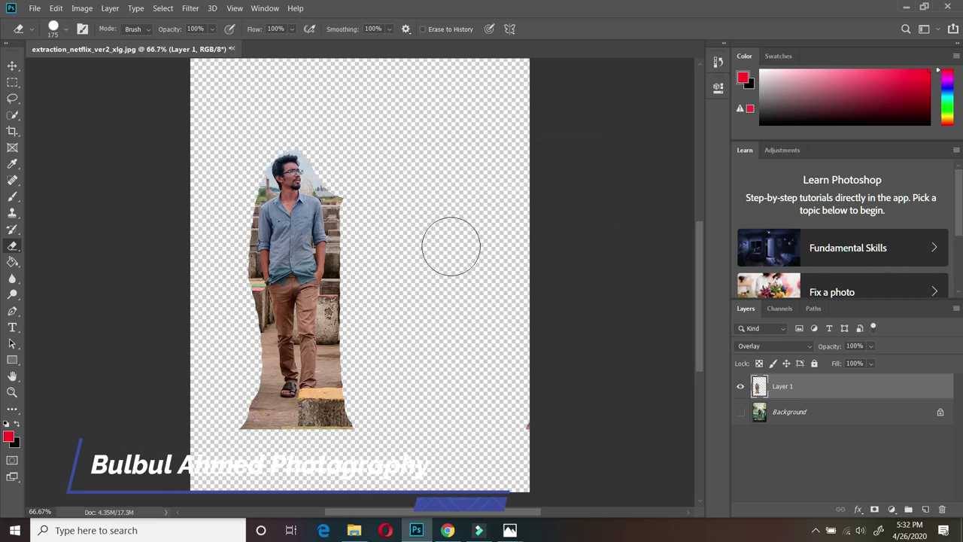
left_click(81, 8)
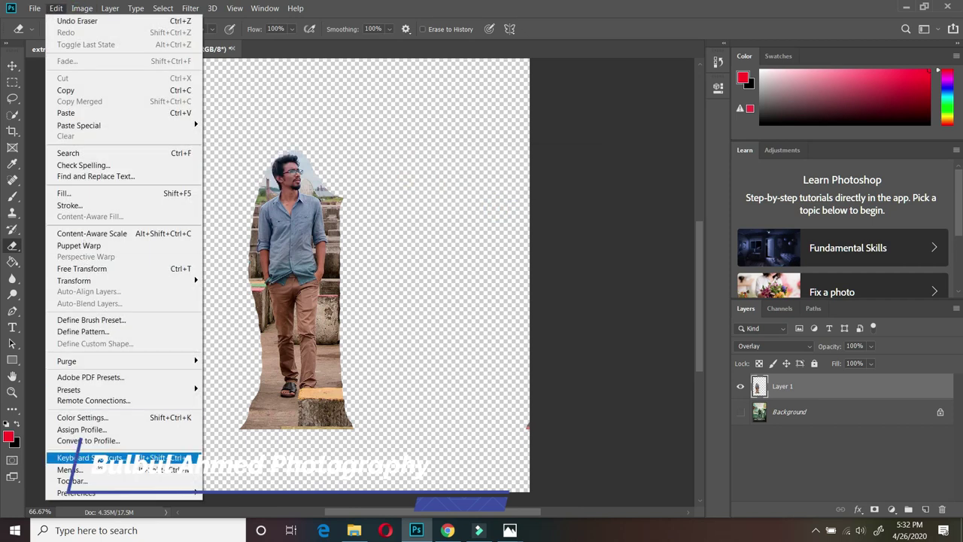
mouse_move(67, 361)
left_click(225, 385)
mouse_move(364, 241)
left_mouse_down()
mouse_move(256, 431)
mouse_move(281, 433)
left_mouse_up()
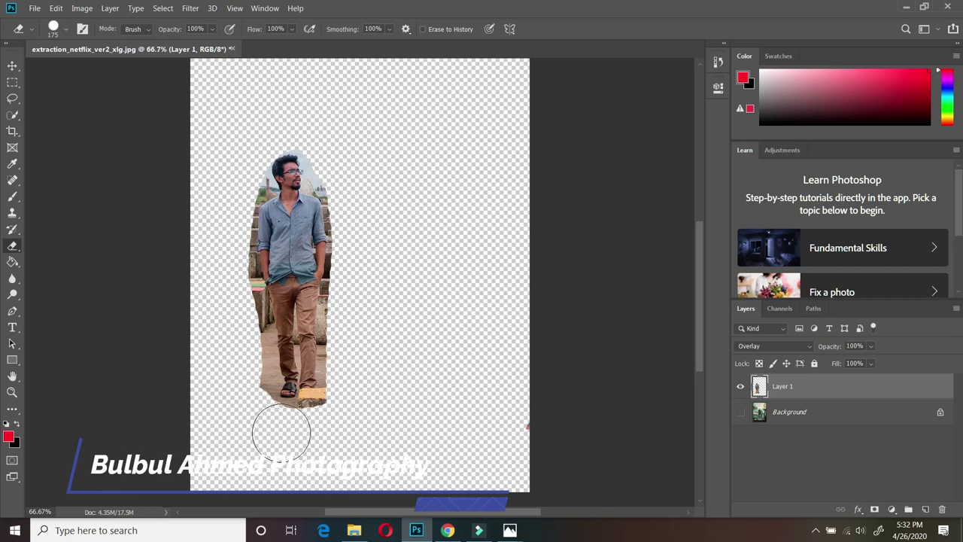
key("z")
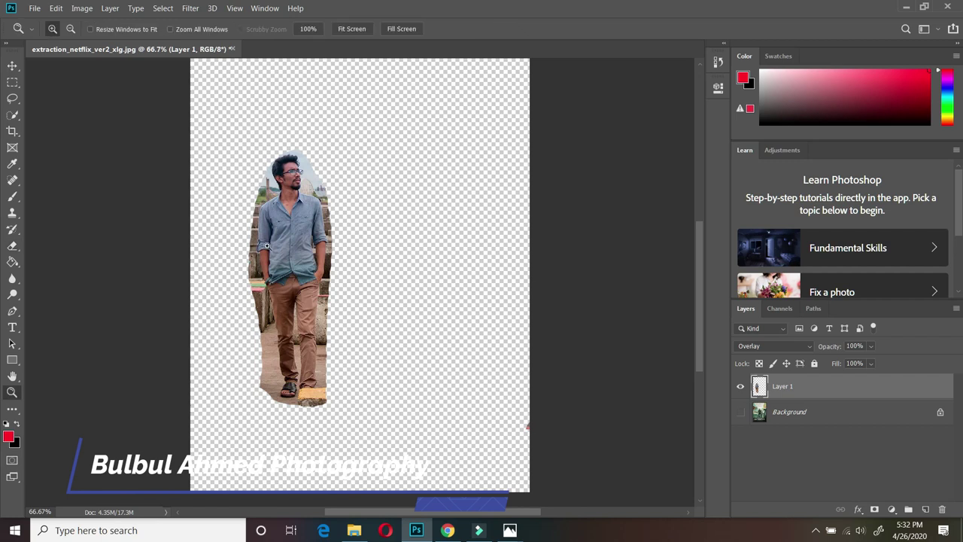
left_click(266, 246)
Step: Show the poster again, set the cutout to Normal blending, and move the man up beside the cast
left_click(741, 412)
left_click(774, 346)
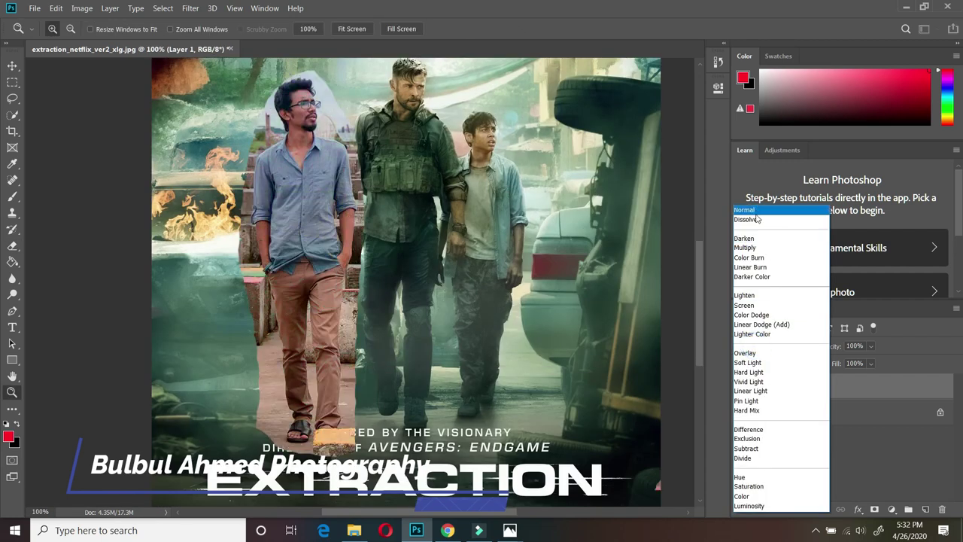
left_click(756, 213)
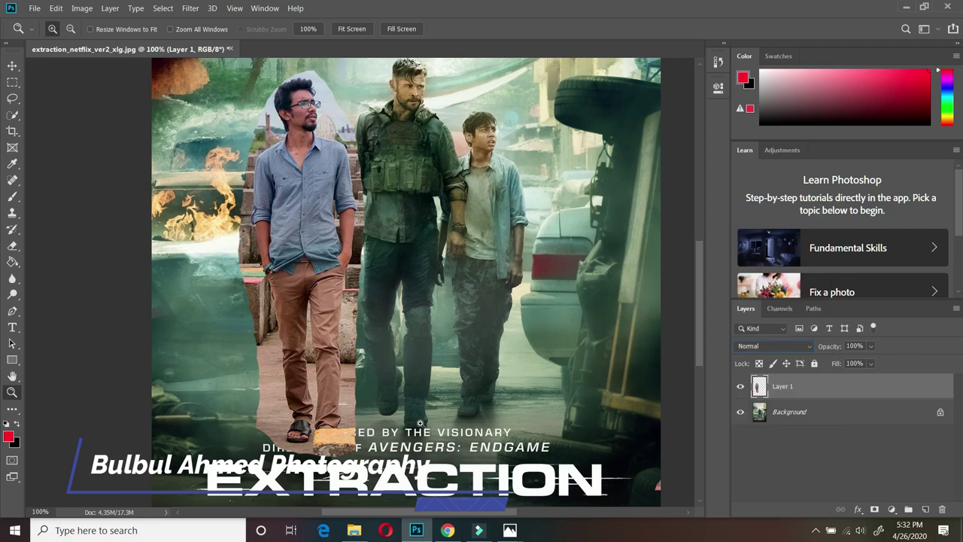
left_click(13, 66)
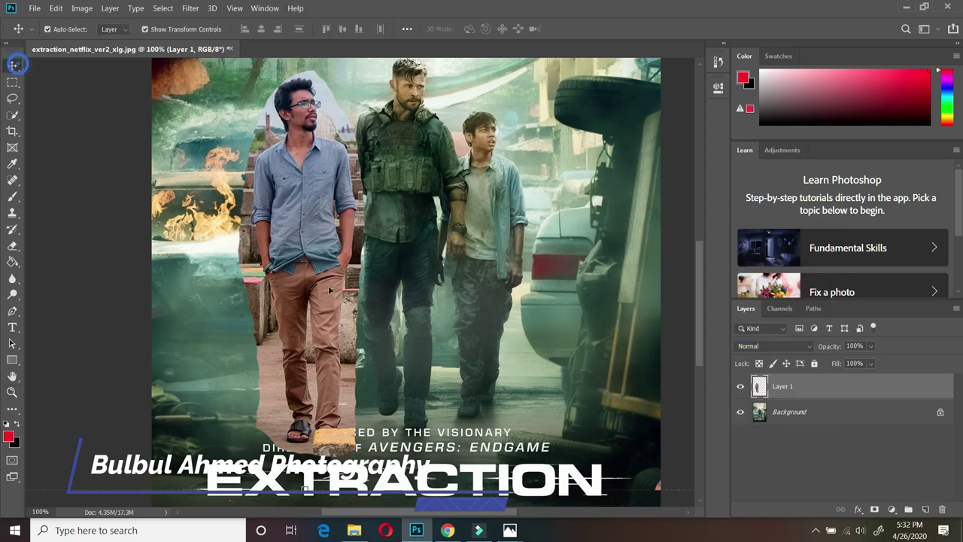
left_click_drag(319, 301, 327, 285)
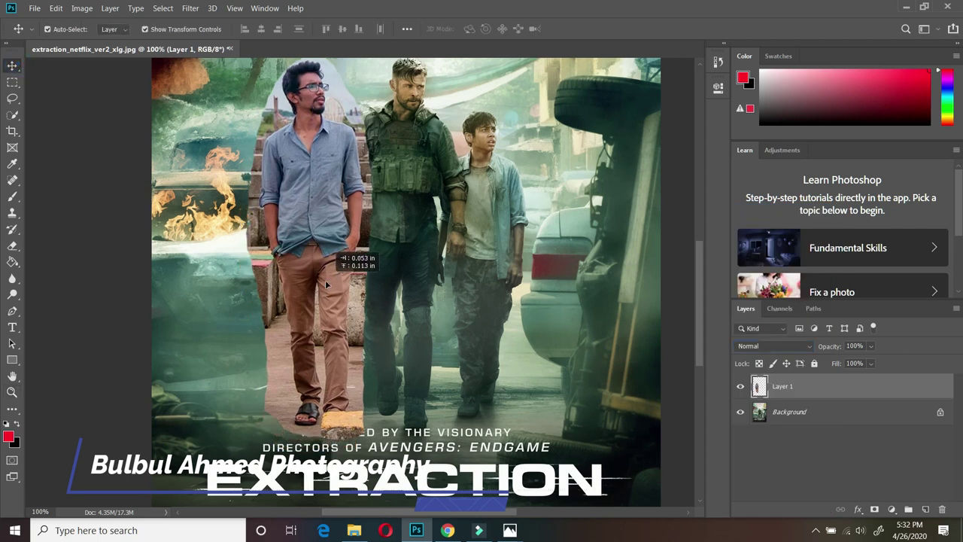
left_click_drag(327, 284, 327, 276)
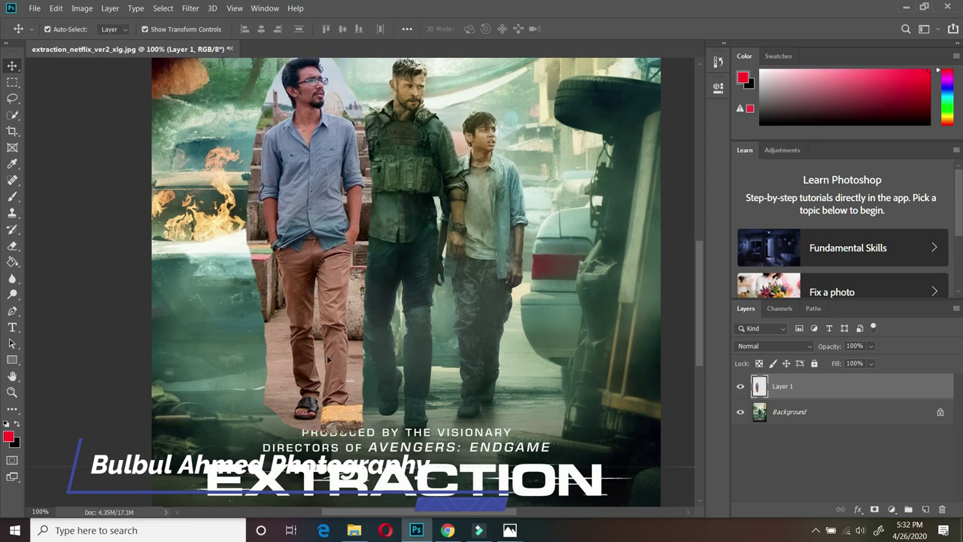
Step: Scale the man down to about 92% and nudge him into place beside the cast
scroll(327, 361, "up", 1)
scroll(356, 348, "down", 1)
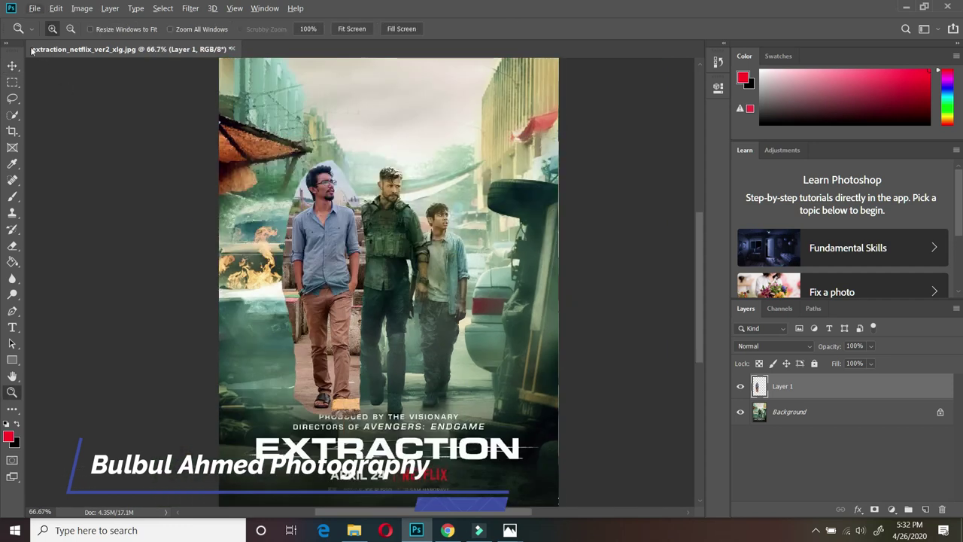
left_click_drag(692, 438, 674, 429)
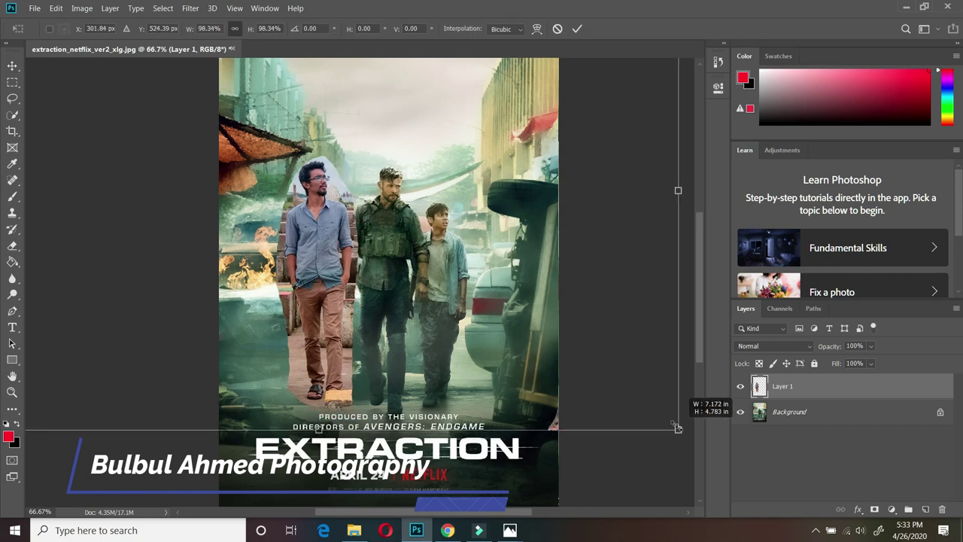
left_click_drag(323, 315, 340, 328)
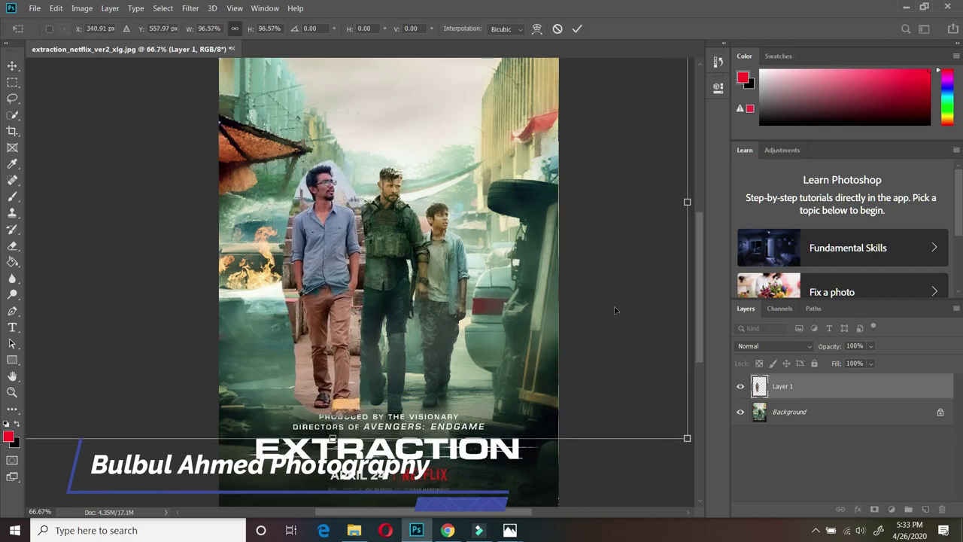
mouse_move(687, 437)
left_mouse_down()
mouse_move(643, 411)
mouse_move(654, 416)
left_mouse_up()
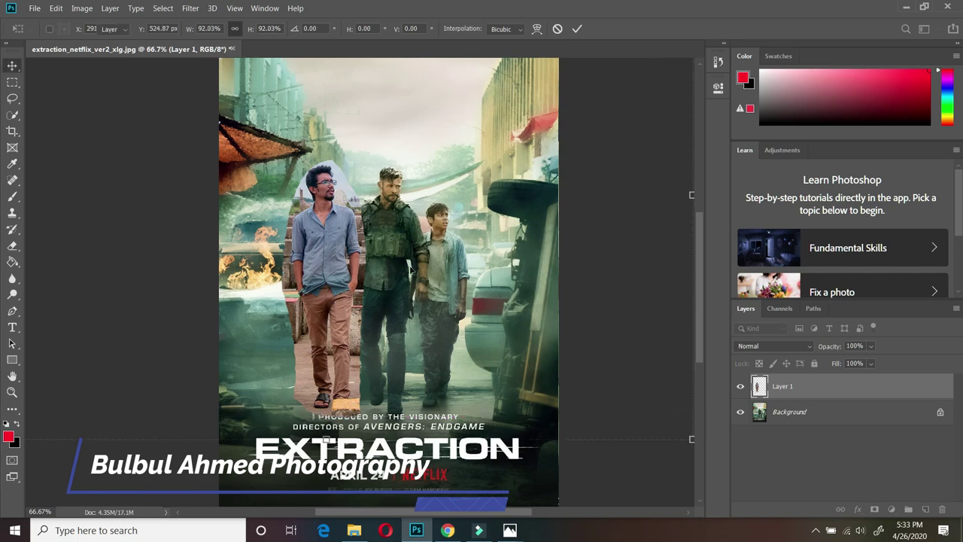
key("Return")
Step: Dismiss the error and purge all cached memory with Edit > Purge > All
left_click(497, 208)
left_click(82, 8)
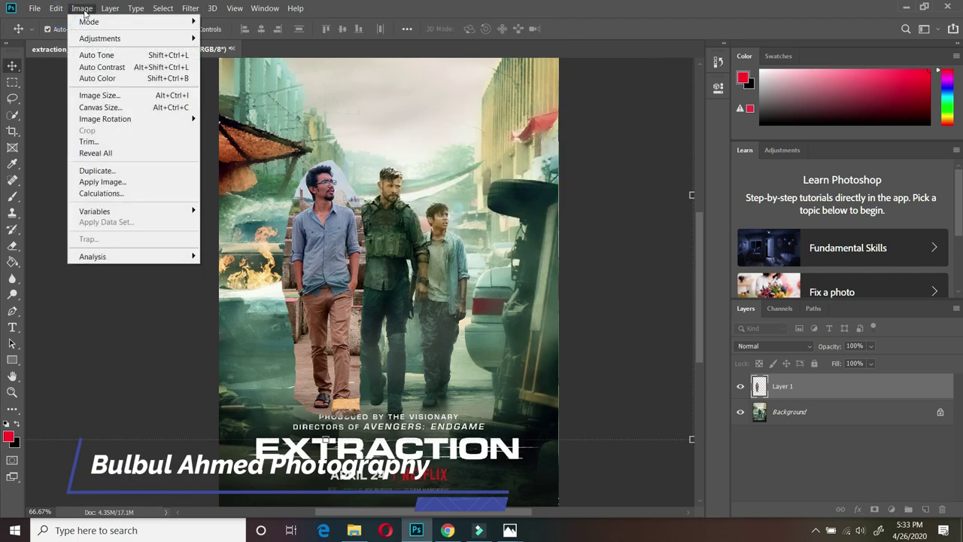
left_click(56, 8)
left_click(218, 385)
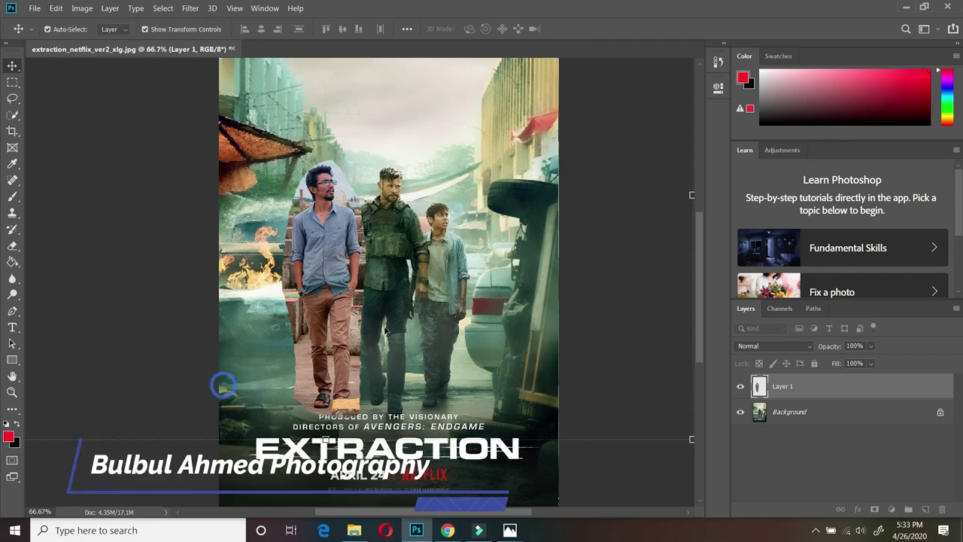
Step: Recycle all 290 Temp folder items, skipping files in use, and close the folder
key("super+r")
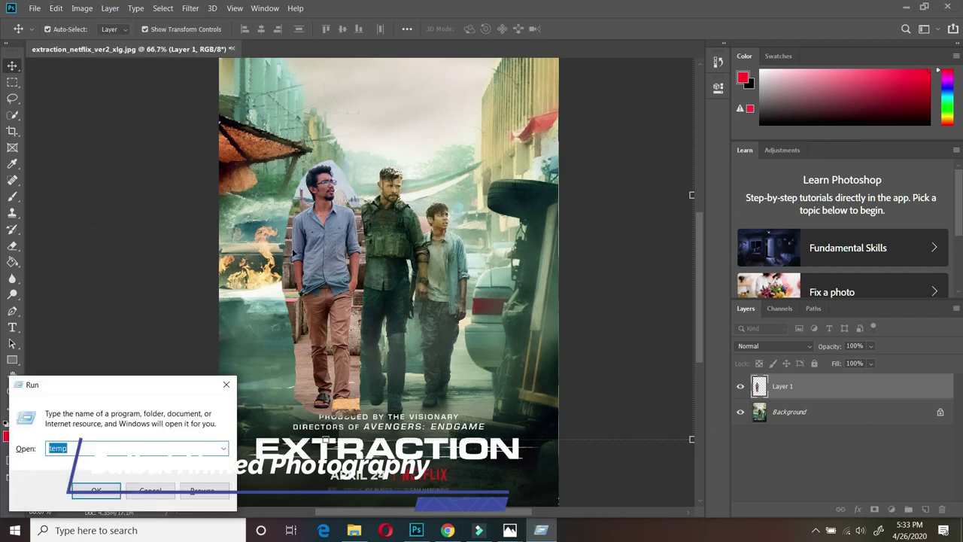
key("Return")
key("ctrl+a")
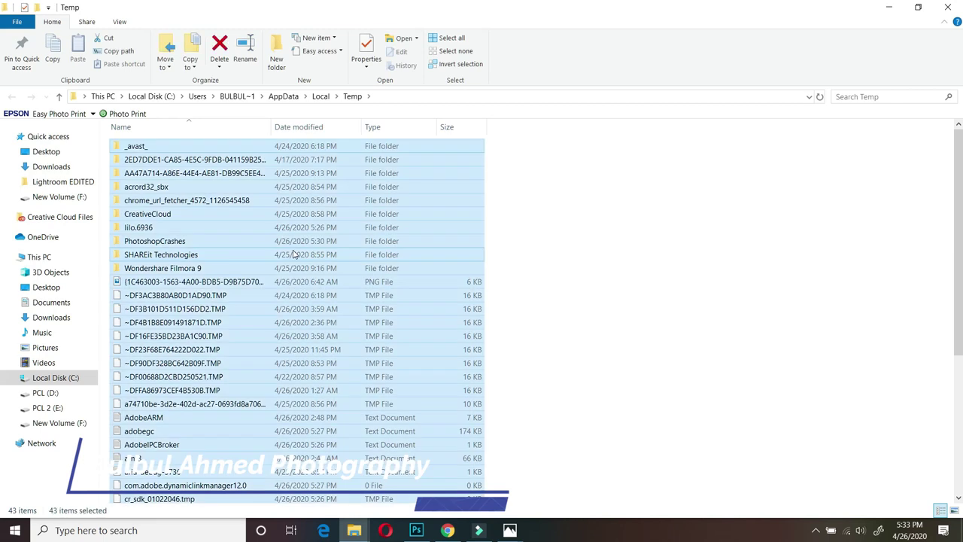
key("Delete")
left_click(230, 250)
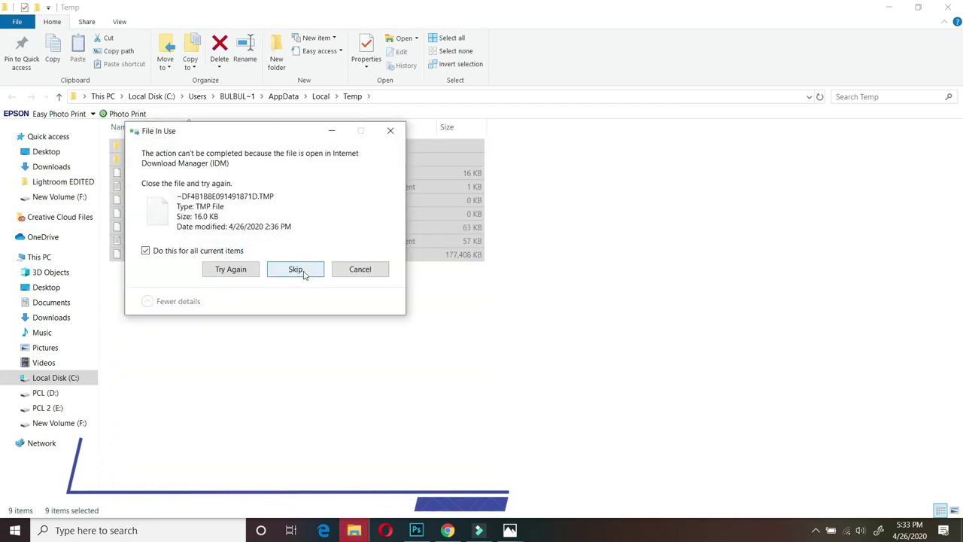
left_click(294, 269)
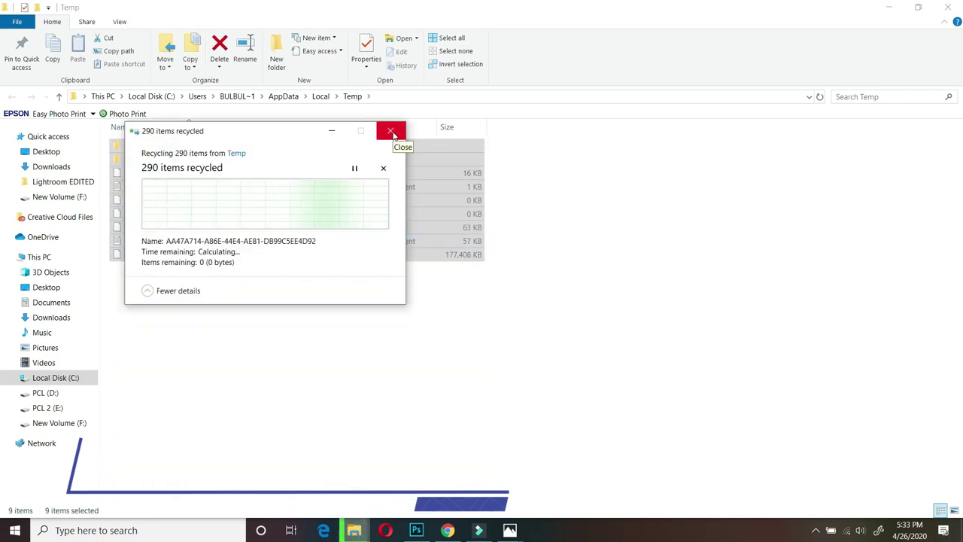
left_click(390, 131)
left_click(948, 7)
Step: Zoom to 100%, hide the poster, and start a pen path at the man's shin
key("z")
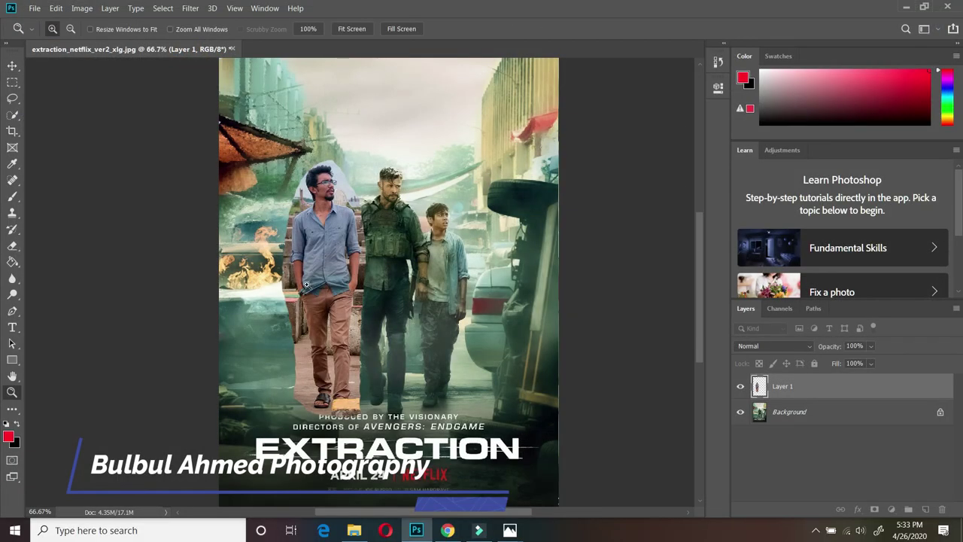
left_click(346, 293)
left_click(741, 412)
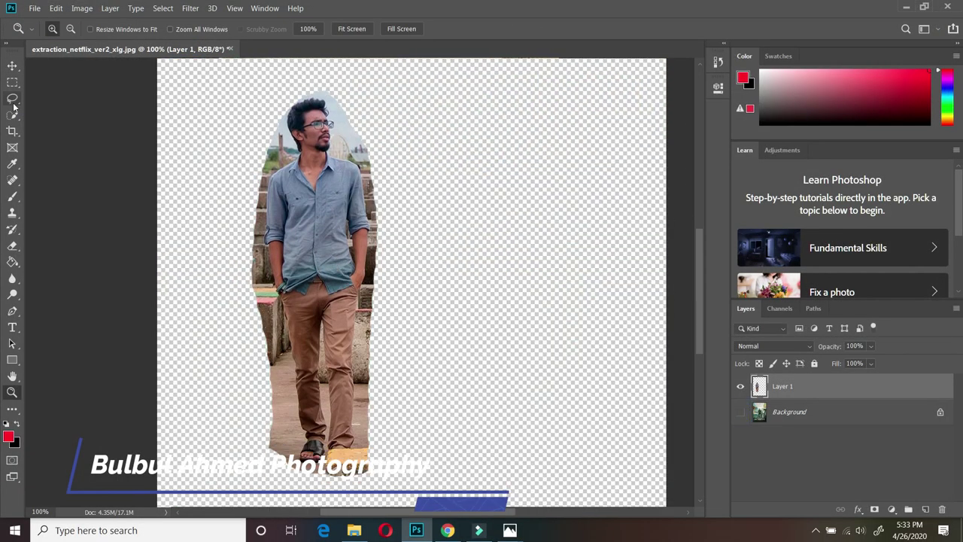
right_click(12, 311)
left_click(44, 316)
left_click(289, 478)
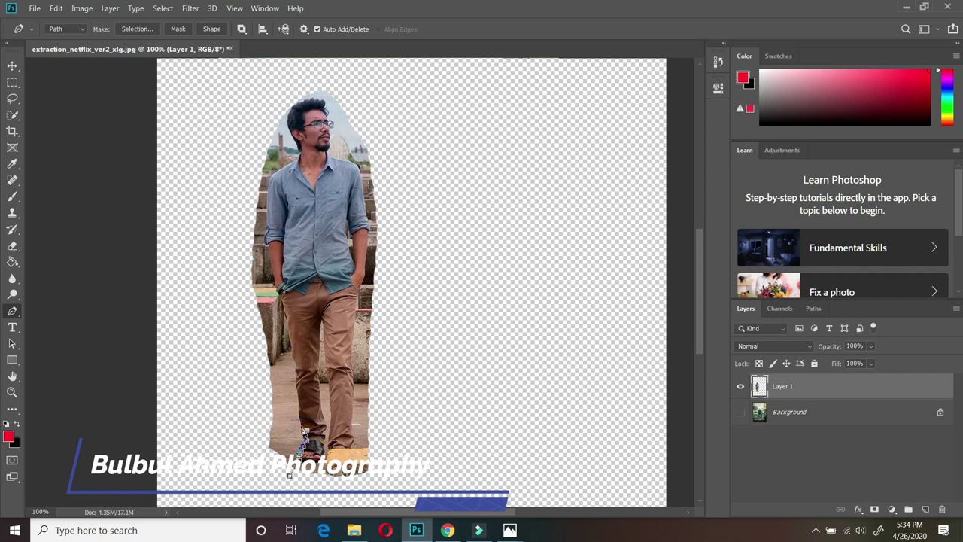
left_click_drag(298, 381, 293, 326)
Step: Trace the path up past the elbow, shoulder and head, then down the right arm and leg
left_click_drag(270, 249, 268, 246)
left_click_drag(270, 177, 273, 175)
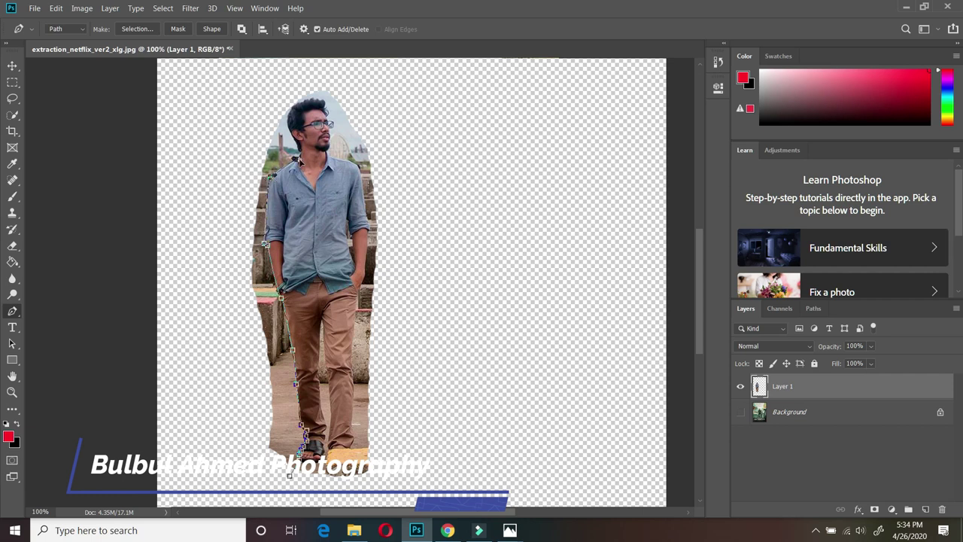
mouse_move(300, 158)
left_mouse_down()
mouse_move(299, 95)
mouse_move(326, 108)
mouse_move(334, 134)
left_mouse_up()
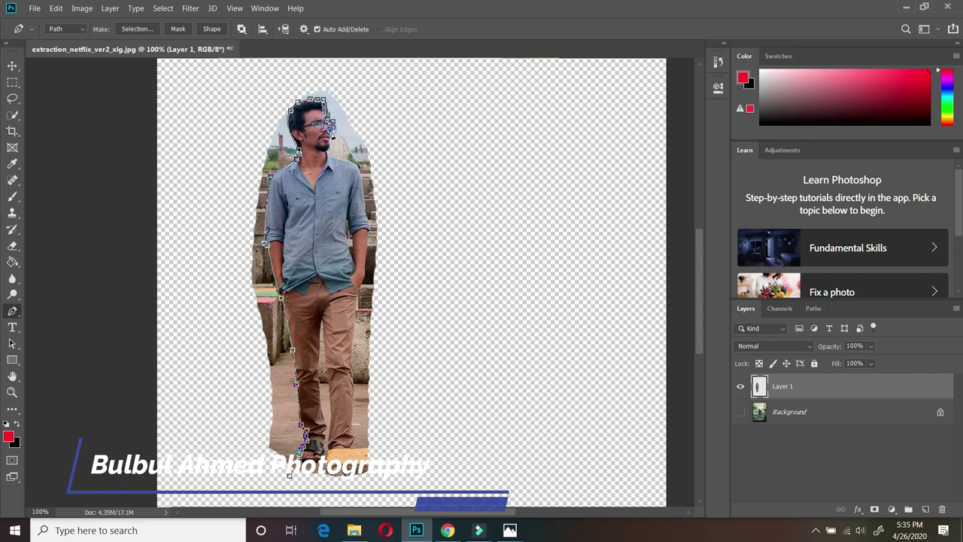
left_click_drag(332, 143, 333, 149)
left_click(359, 174)
left_click(369, 223)
left_click(370, 234)
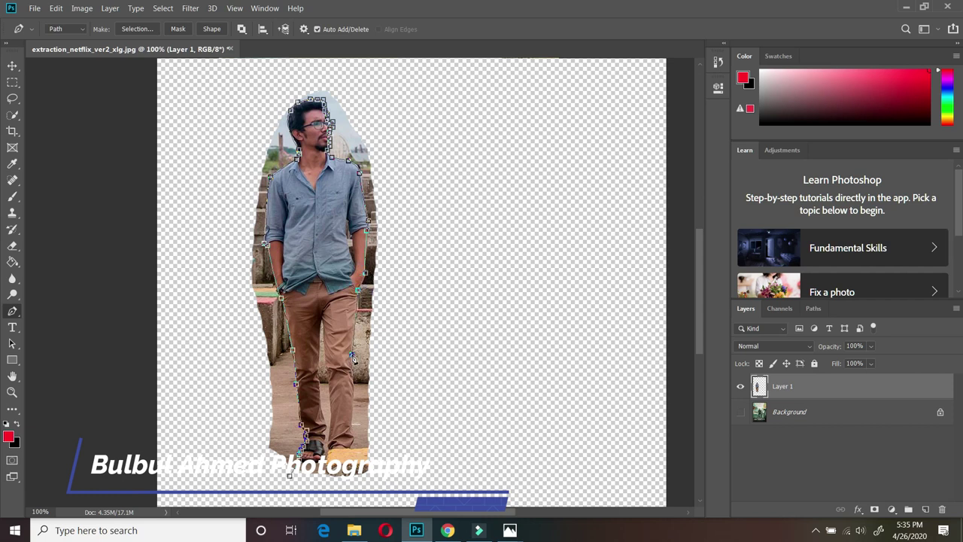
left_click(353, 409)
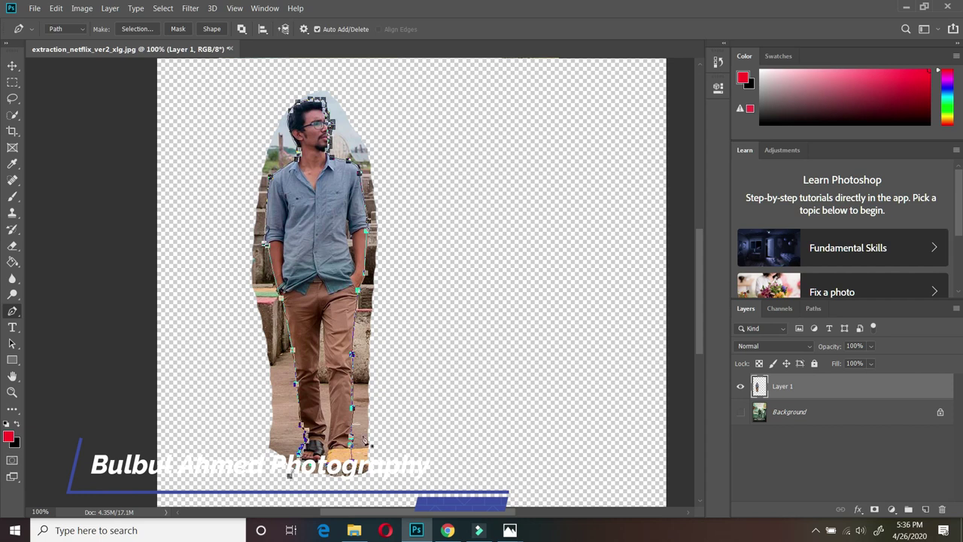
Step: Convert the path into a 2 px feathered selection and add a layer mask to Layer 1
right_click(326, 383)
left_click(362, 154)
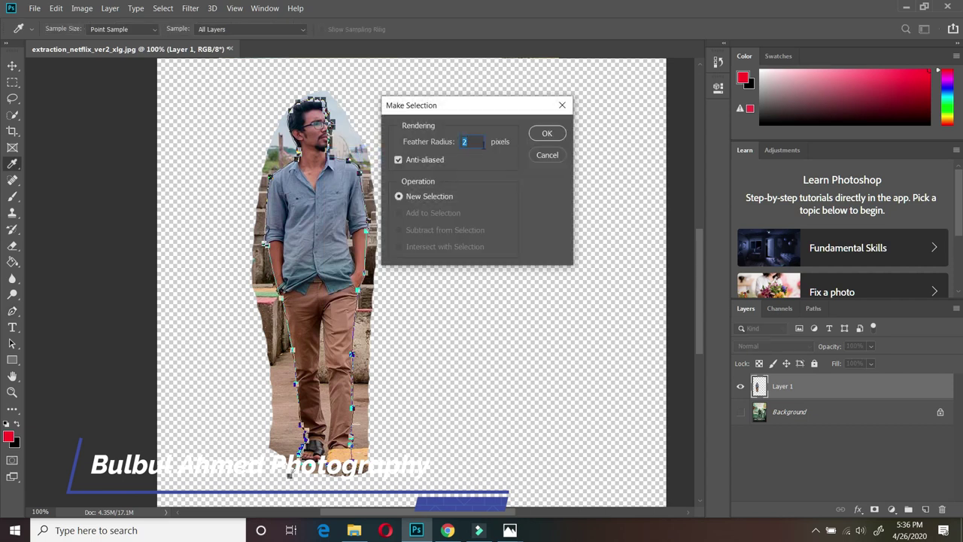
key("Return")
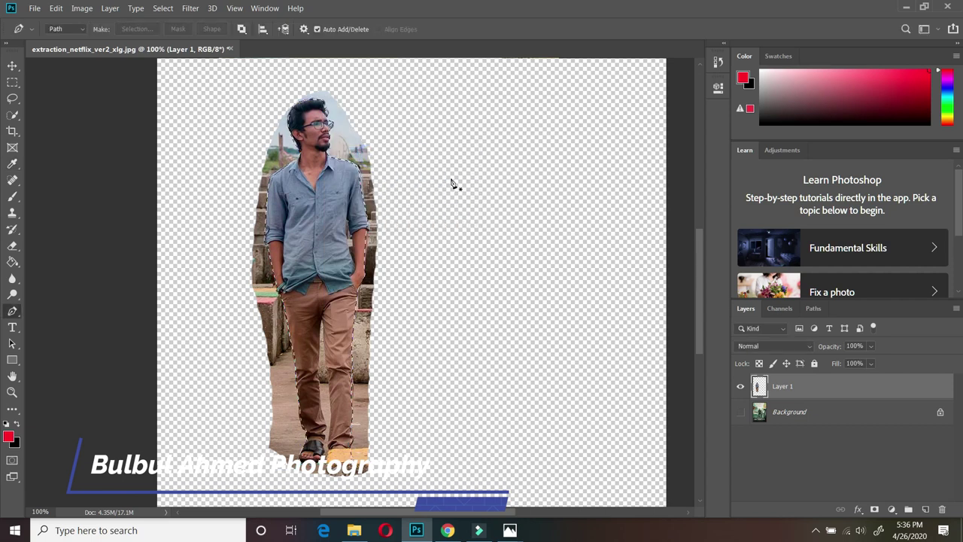
right_click(350, 150)
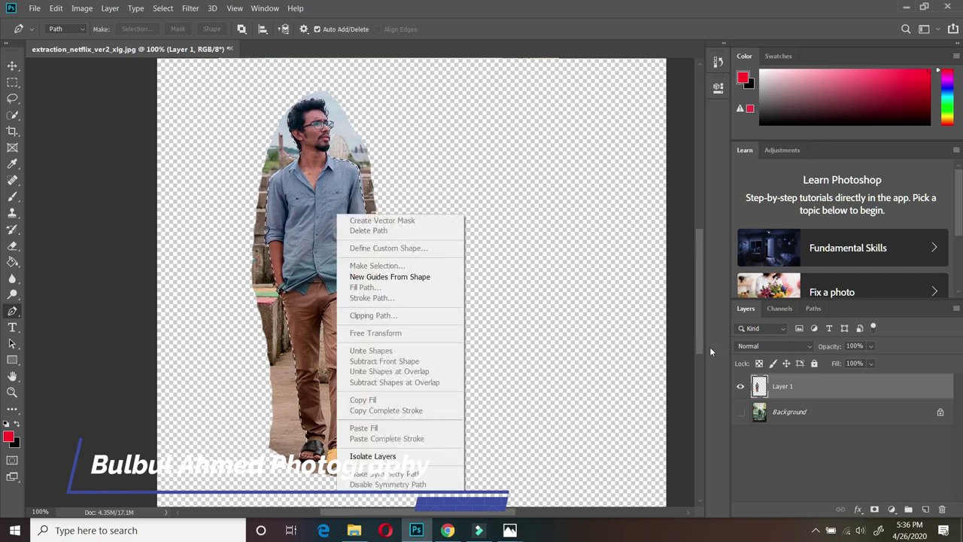
left_click(858, 499)
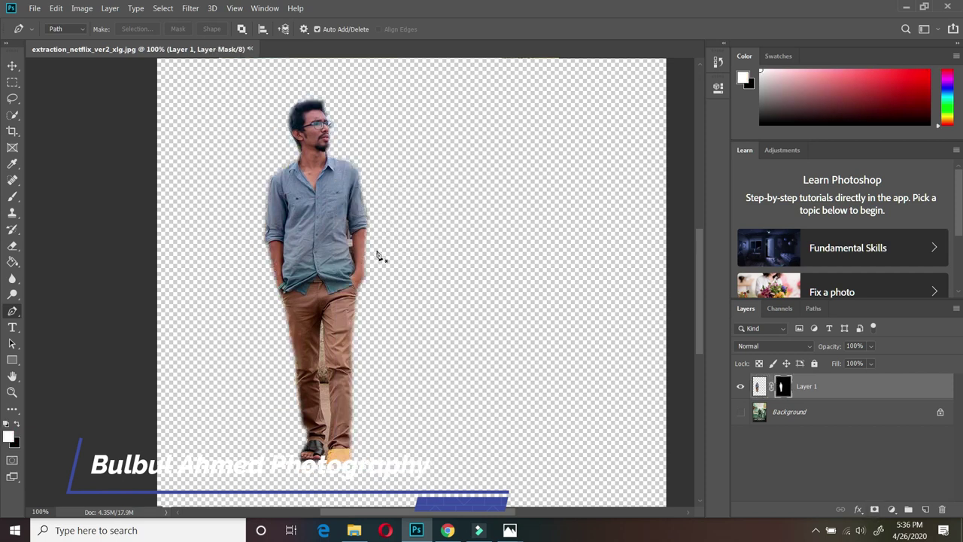
Step: Zoom to 300% on the knees and start a pen path down the inner leg gap
key("z")
left_click(340, 390)
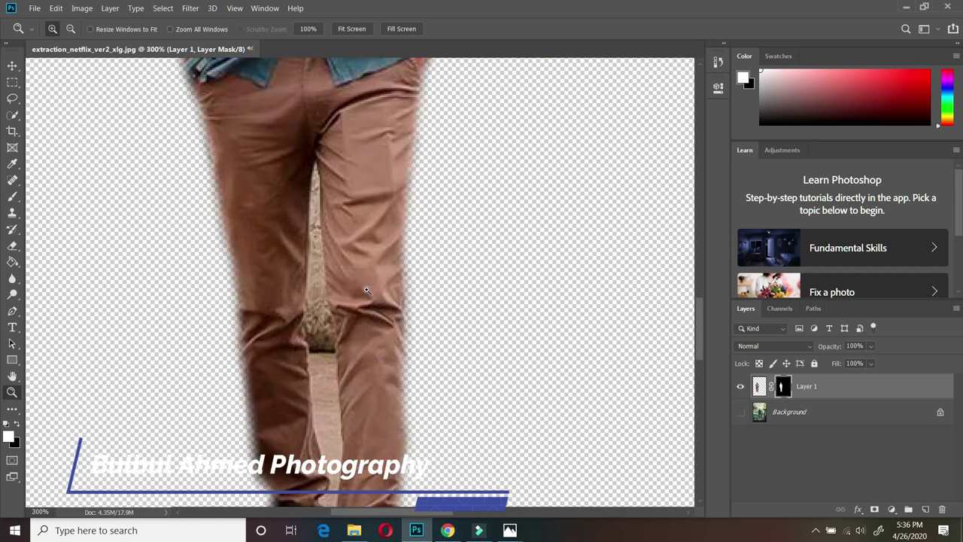
scroll(170, 145, "down", 2)
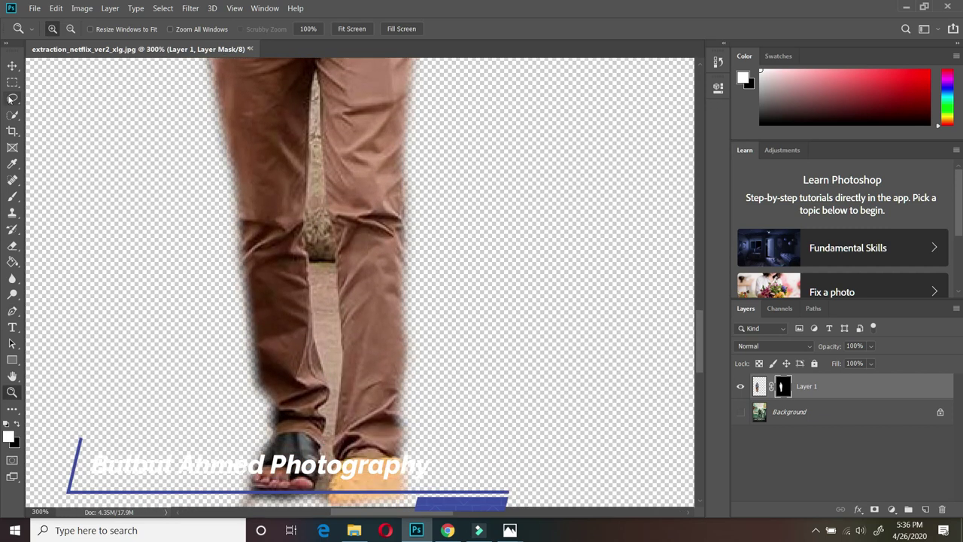
left_click(12, 314)
left_click(315, 69)
left_click(302, 239)
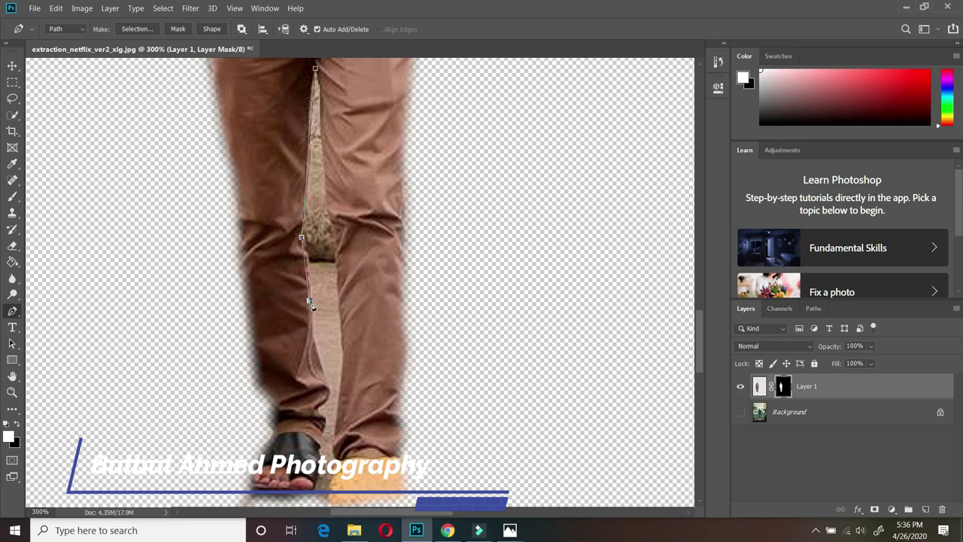
left_click_drag(326, 386, 329, 389)
Step: Finish the path around the bottom and other side of the gap, closing it at the start
left_click(317, 410)
left_click(321, 432)
left_click_drag(342, 336, 339, 326)
left_click(332, 218)
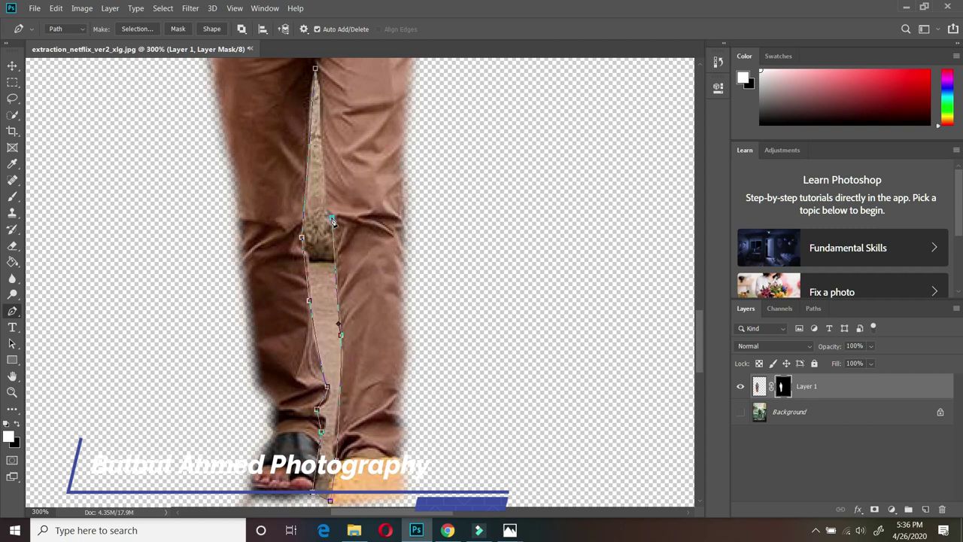
left_click(316, 71)
key("Escape")
Step: Make a 1 px feathered selection from the leg-gap path
right_click(319, 192)
left_click(354, 245)
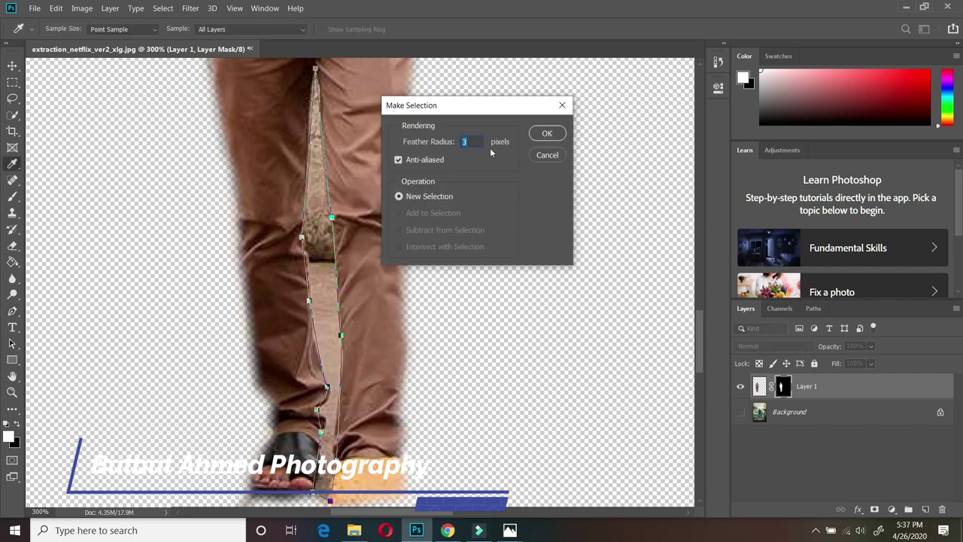
left_click(547, 134)
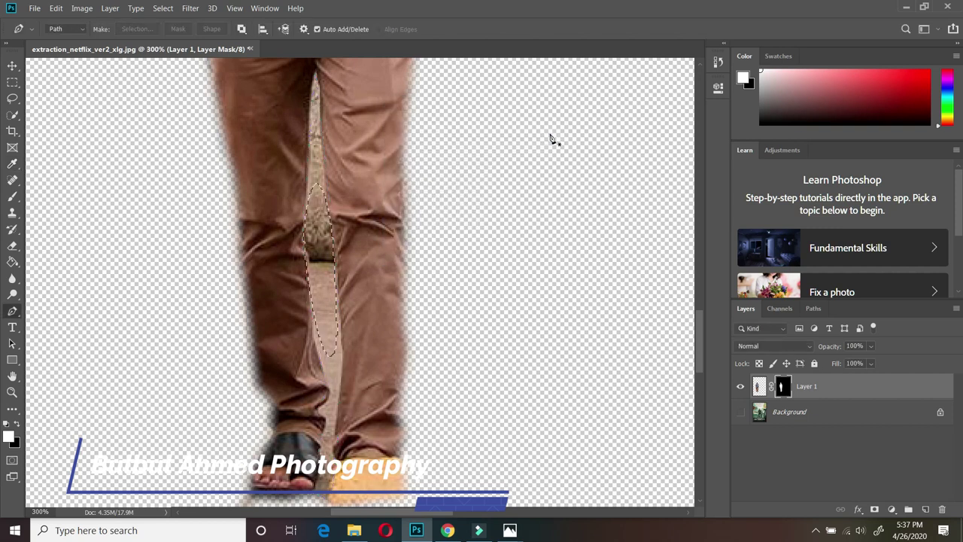
key("ctrl+z")
right_click(310, 205)
left_click(346, 258)
type("1")
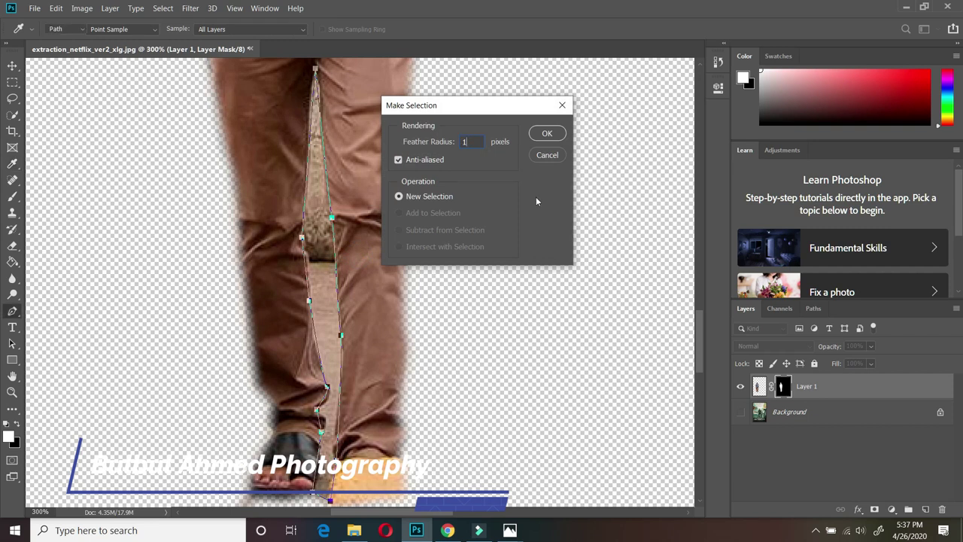
key("Return")
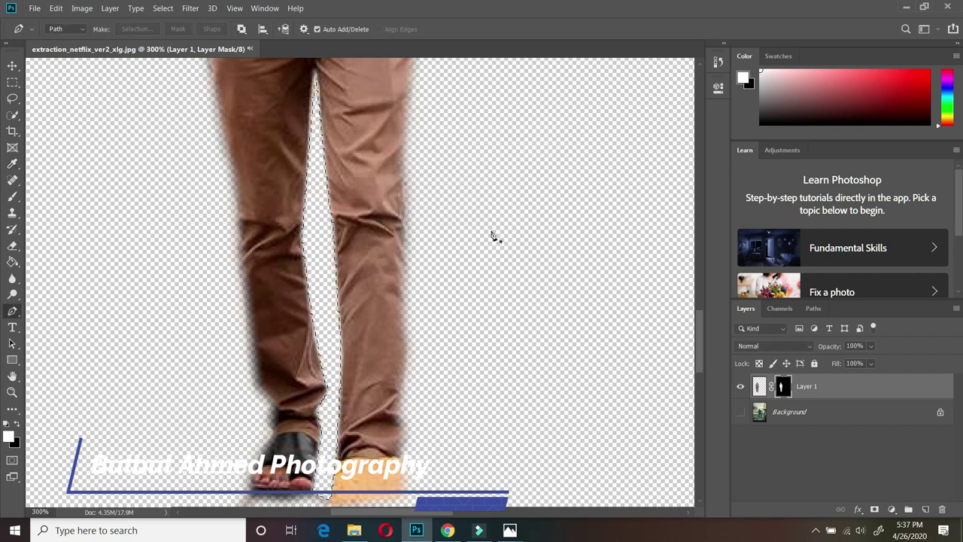
Step: Remove the background in the leg gap, deselect, and zoom out to the whole poster
key("v")
key("m")
key("ctrl+d")
key("z")
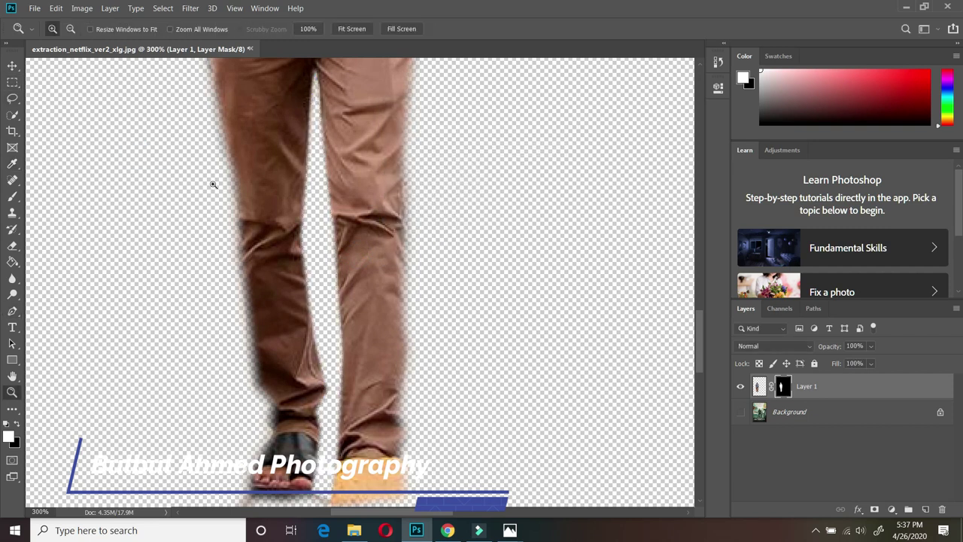
left_click_drag(97, 81, 430, 306)
Step: Show the poster again, lower the man's layer opacity to 20%, and zoom in on the cast
left_click(741, 412)
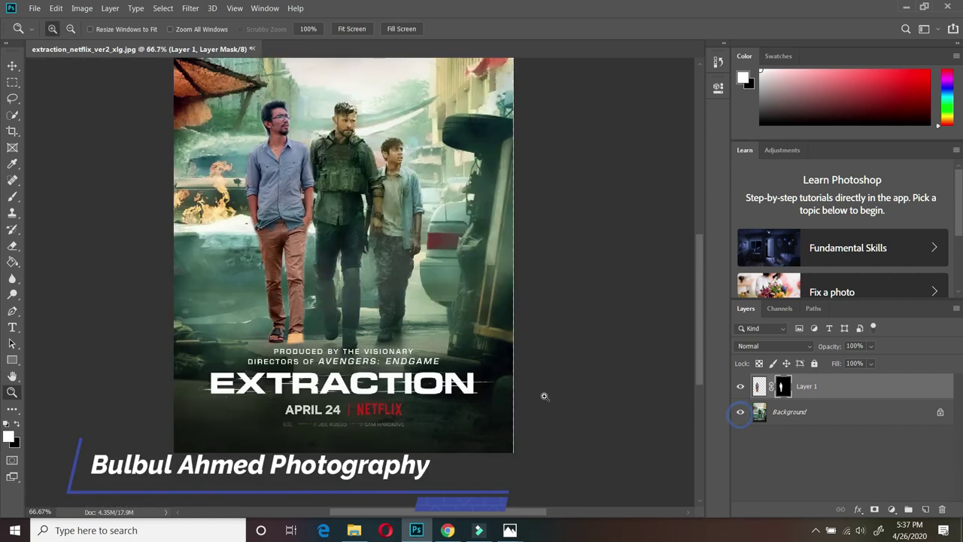
left_click(871, 346)
left_click_drag(843, 363, 837, 363)
left_click(547, 286)
left_click(348, 229)
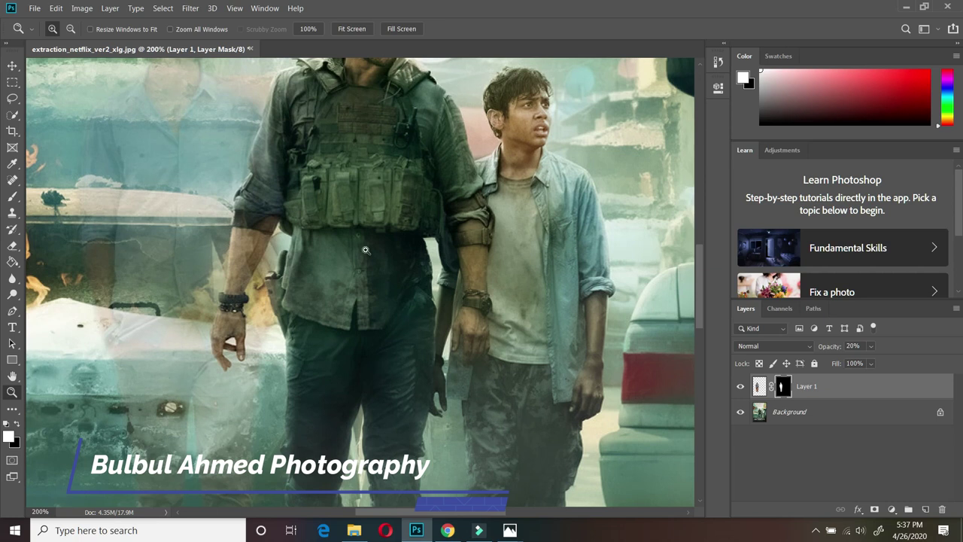
Step: Try erasing part of the man's layer while dismissing repeated scratch-disk errors
left_click(12, 246)
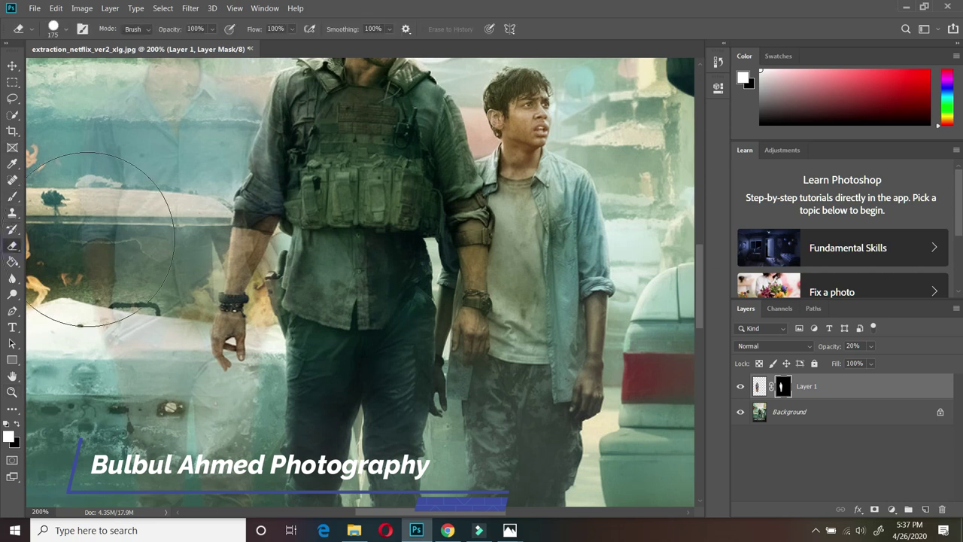
left_click(292, 93)
left_click(499, 209)
left_click(59, 9)
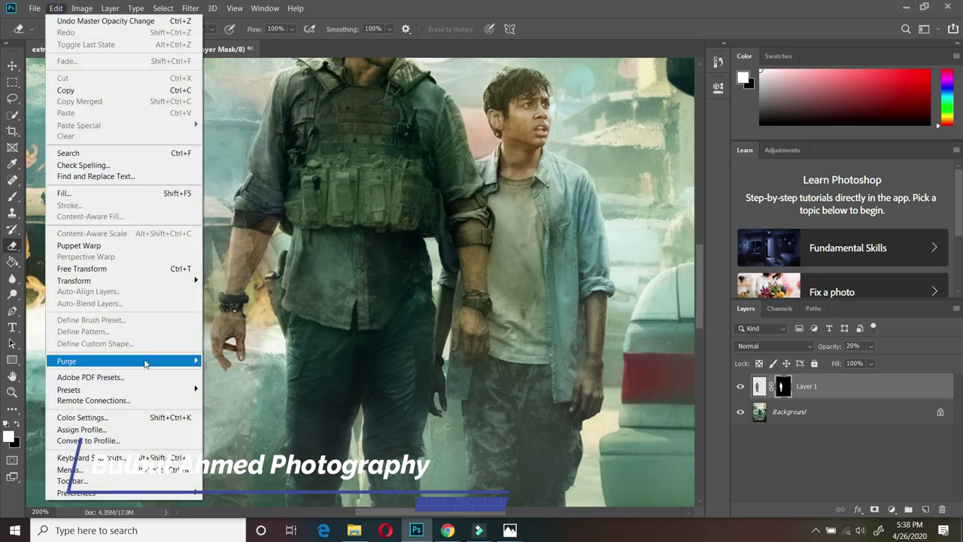
left_click(256, 320)
left_click(288, 120)
left_click(498, 208)
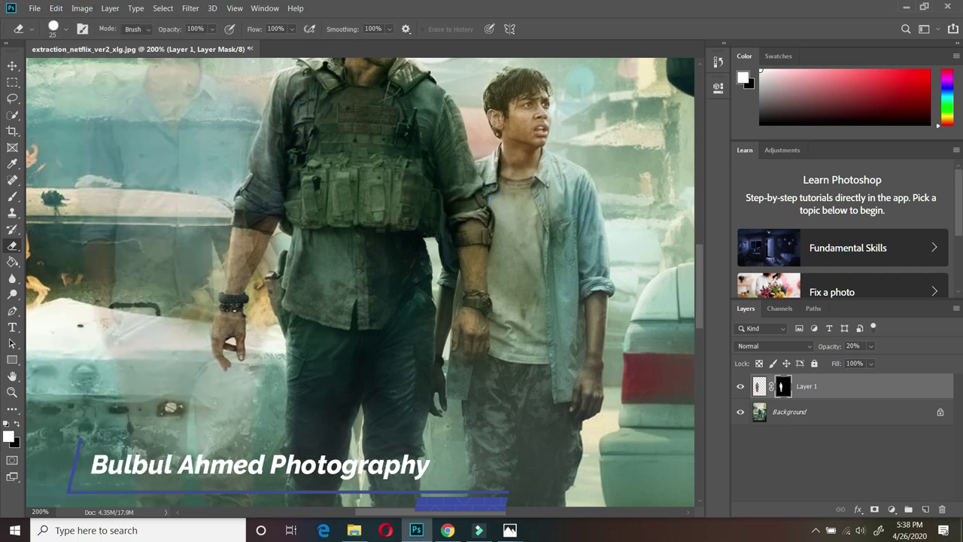
Step: Open the Windows Temp folder with Win+R and delete all its items
key("super+r")
key("Return")
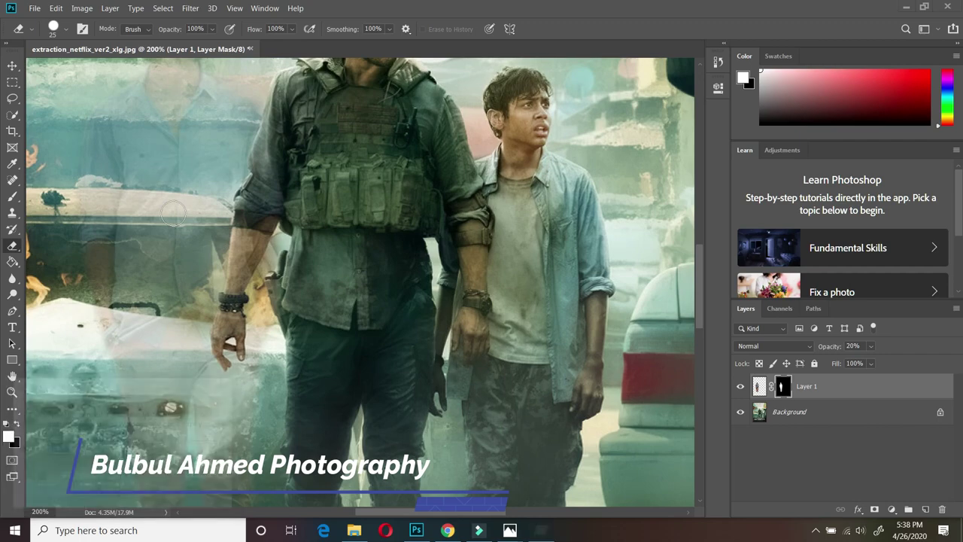
key("ctrl+a")
key("Delete")
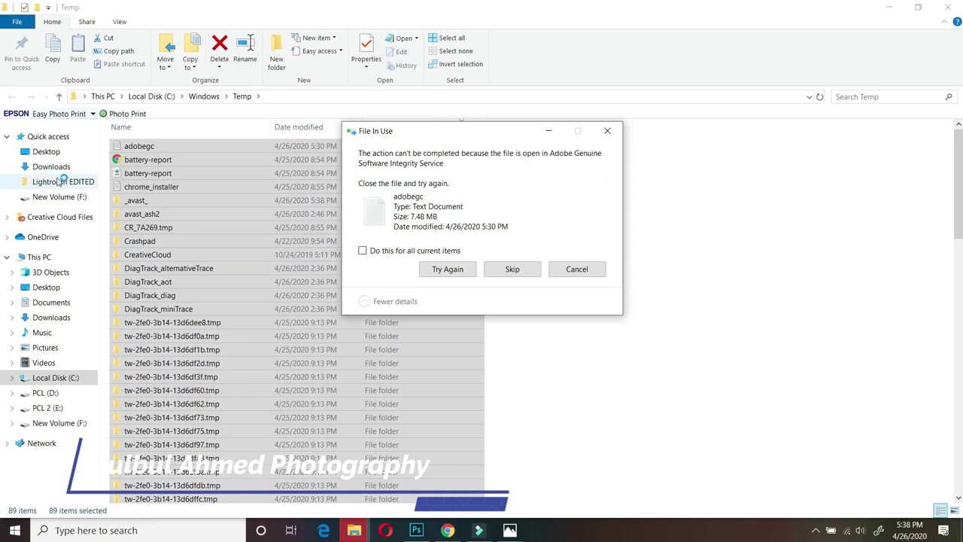
Step: Skip the in-use Temp file and delete the Extraction files from Downloads
left_click(497, 262)
left_click(608, 132)
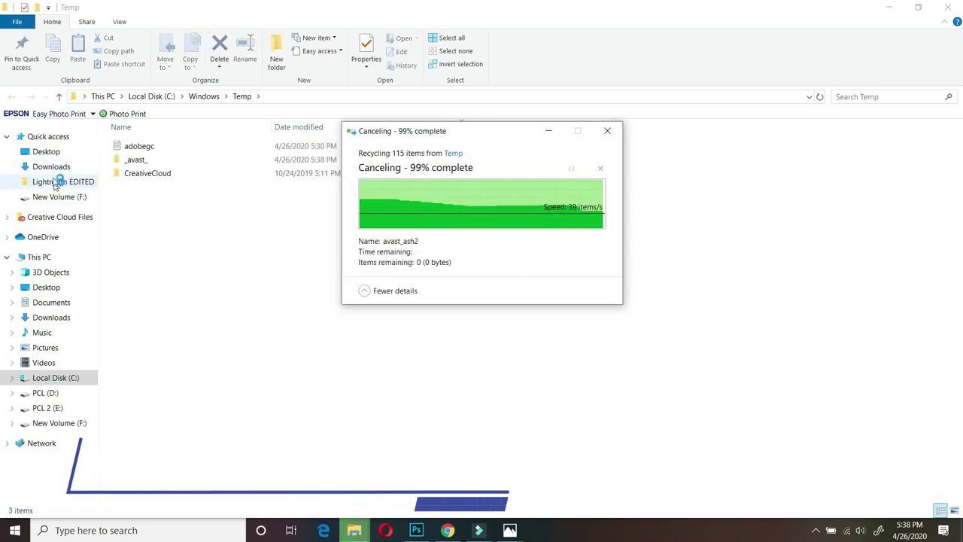
left_click(51, 167)
double_click(351, 392)
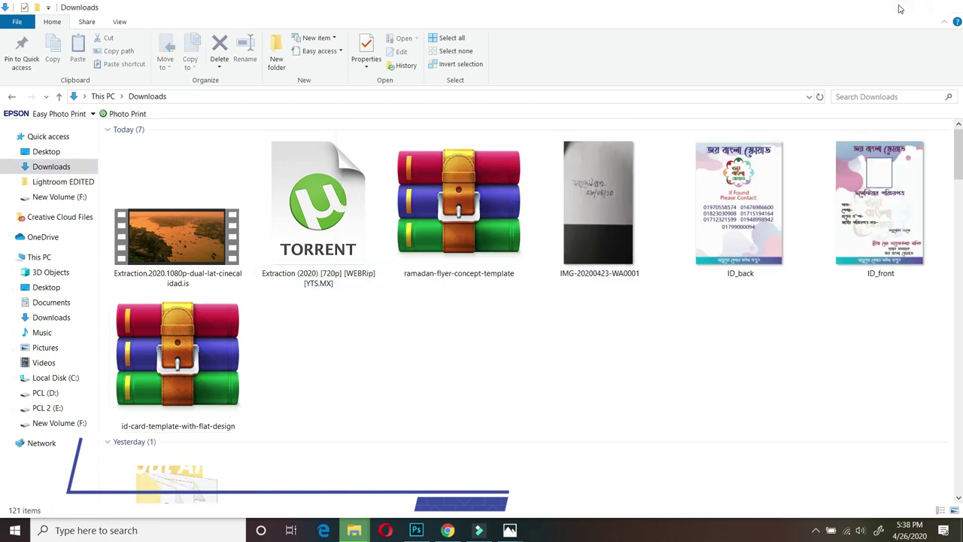
Step: Close File Explorer and the photo viewer, minimize windows, and cancel the remaining transfers
left_click(874, 9)
left_click(908, 9)
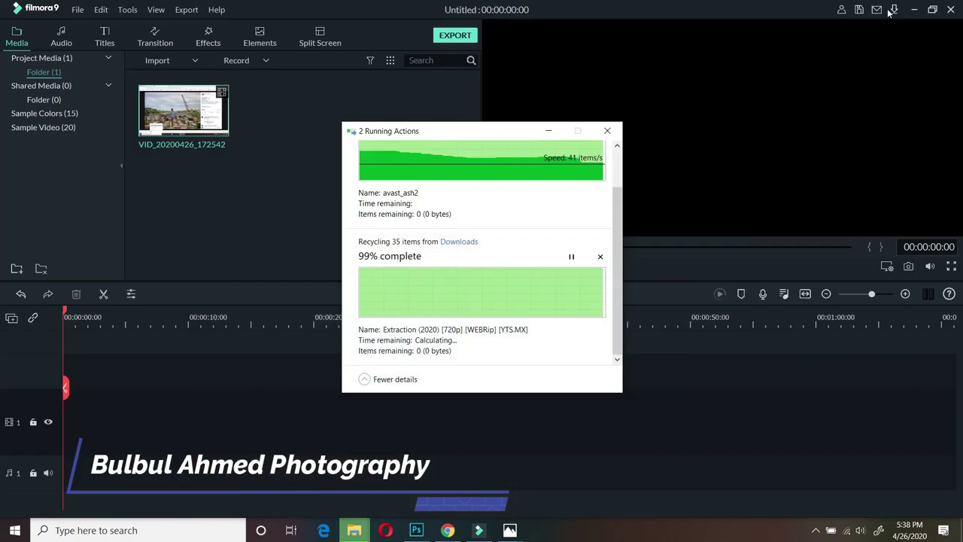
left_click(911, 9)
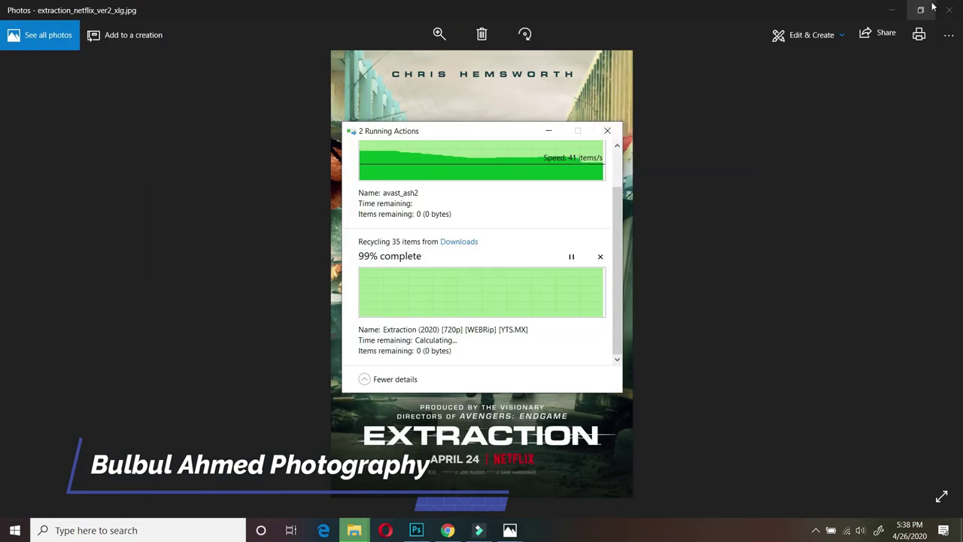
left_click(936, 11)
left_click(303, 38)
left_click(608, 130)
left_click(511, 261)
left_click(949, 9)
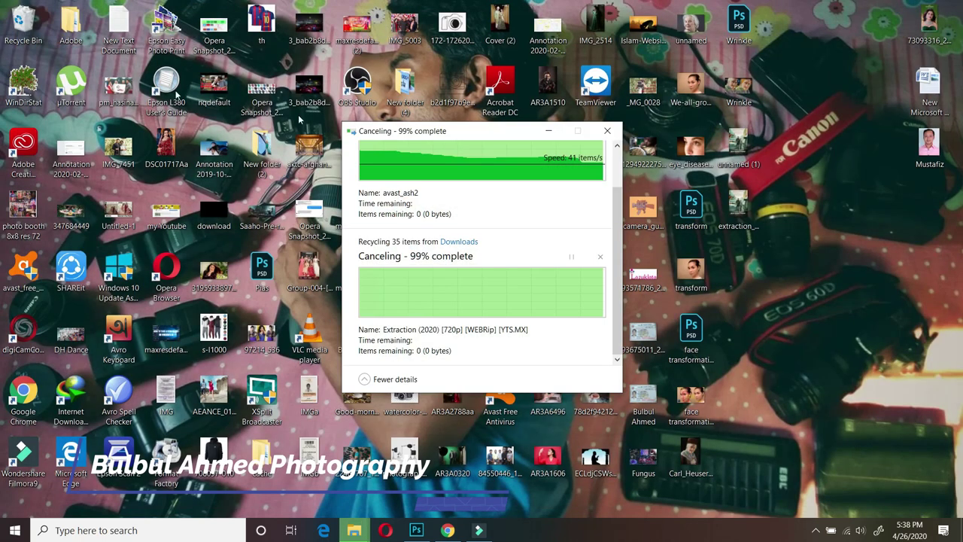
Step: Empty the Recycle Bin, confirming permanent deletion and granting admin permission
right_click(39, 27)
left_click(75, 44)
left_click(527, 279)
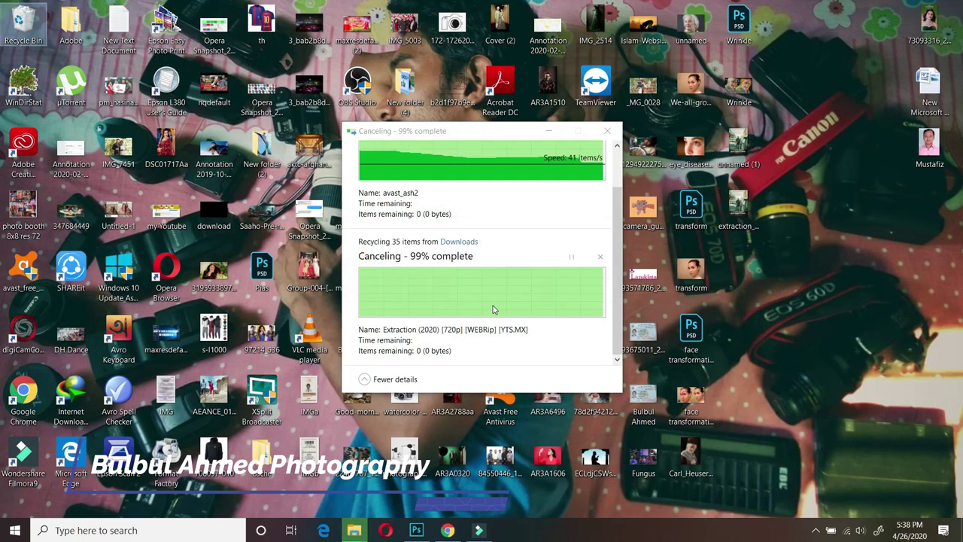
left_click(451, 346)
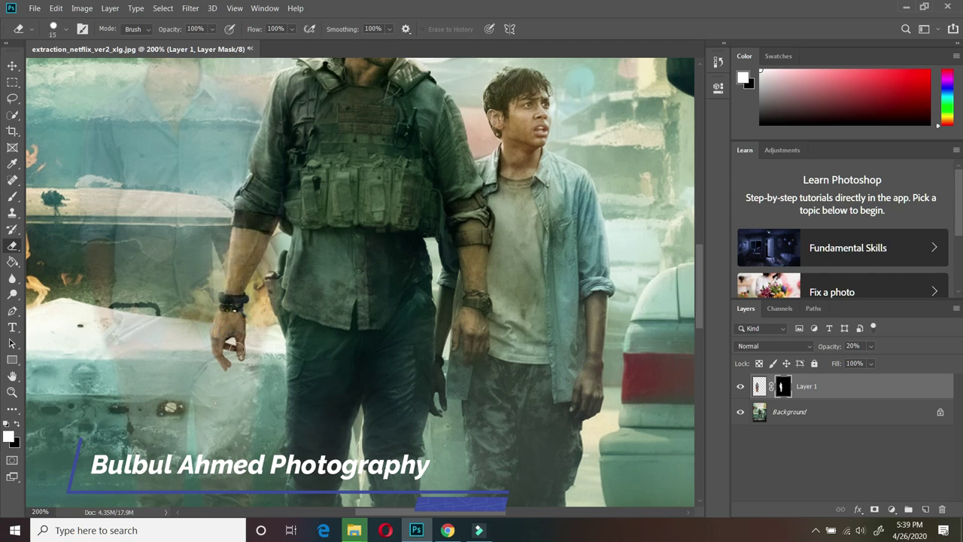
Step: Shrink the brush, set Layer 1 opacity to 100%, and zoom out to the whole poster
key("bracketleft")
key("bracketleft")
key("bracketleft")
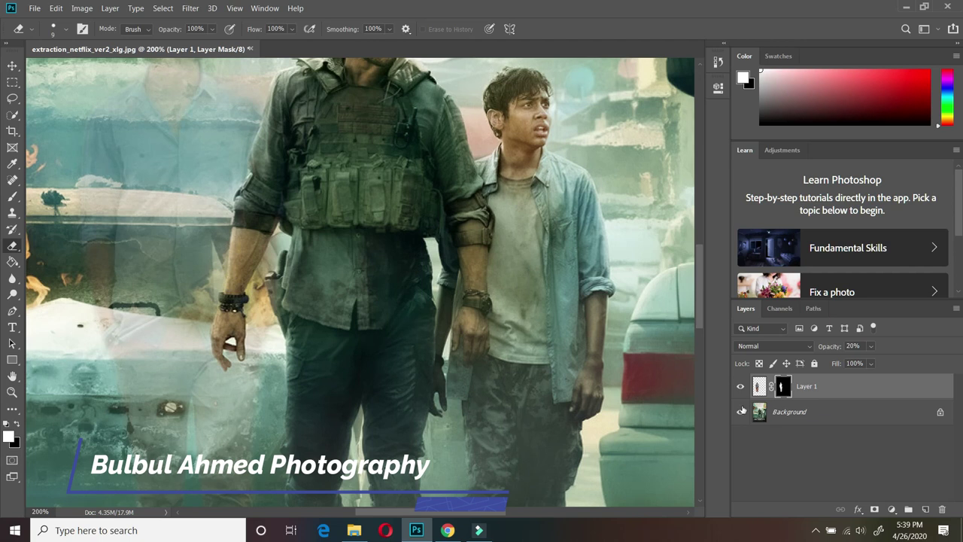
left_click(871, 345)
left_click_drag(875, 362, 953, 365)
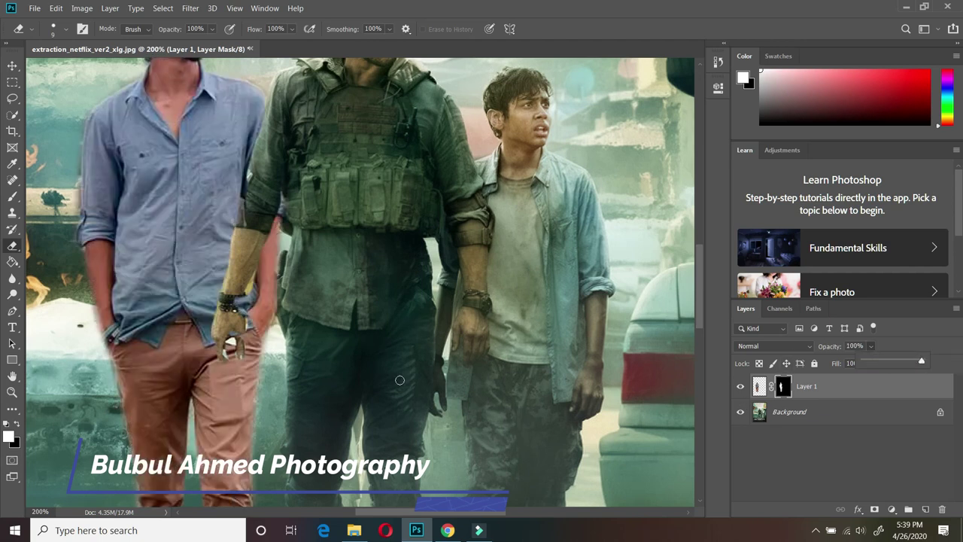
left_click(238, 286)
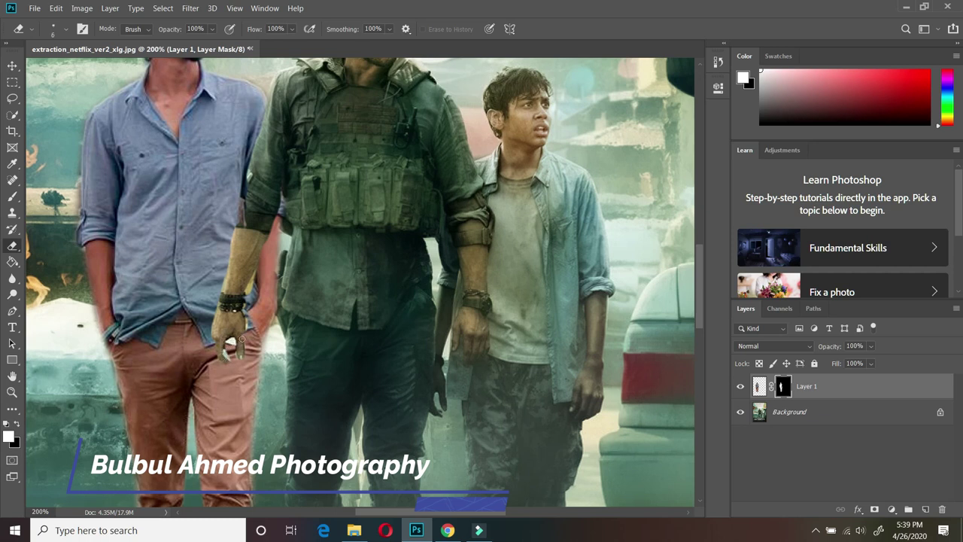
key("z")
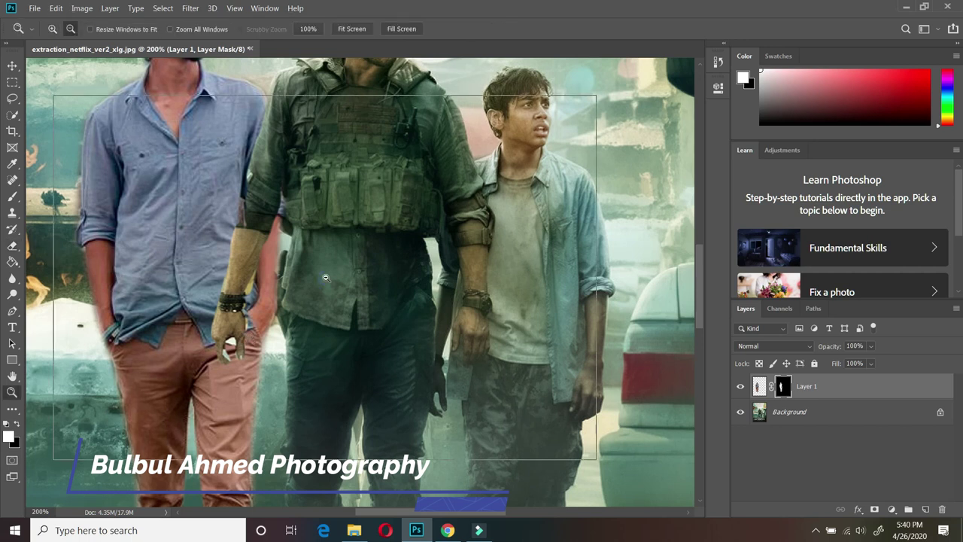
key("ctrl+minus")
key("ctrl+minus")
key("ctrl+minus")
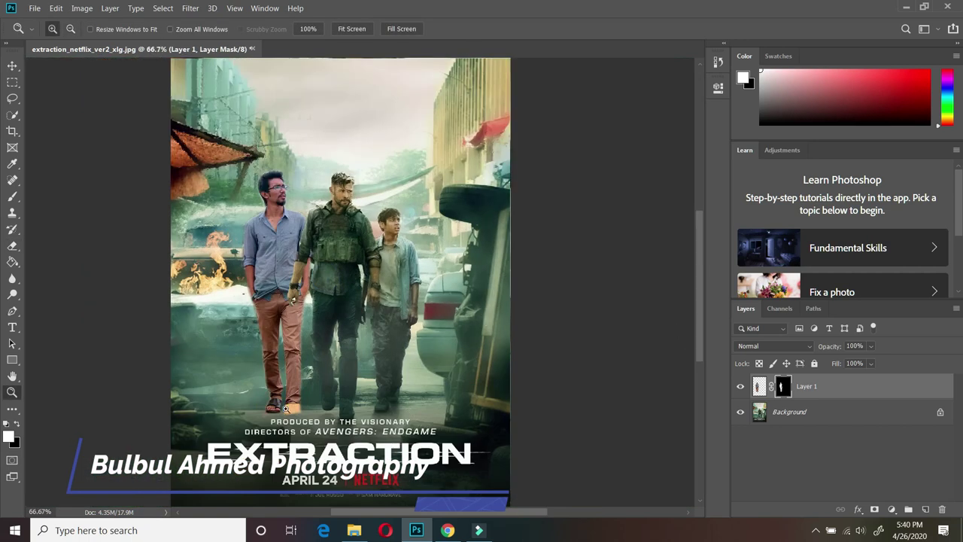
Step: Clone-stamp flames from the Background onto Layer 1 around the man's feet, undoing overspill on his shoe
left_click(12, 213)
key("alt+bracketleft")
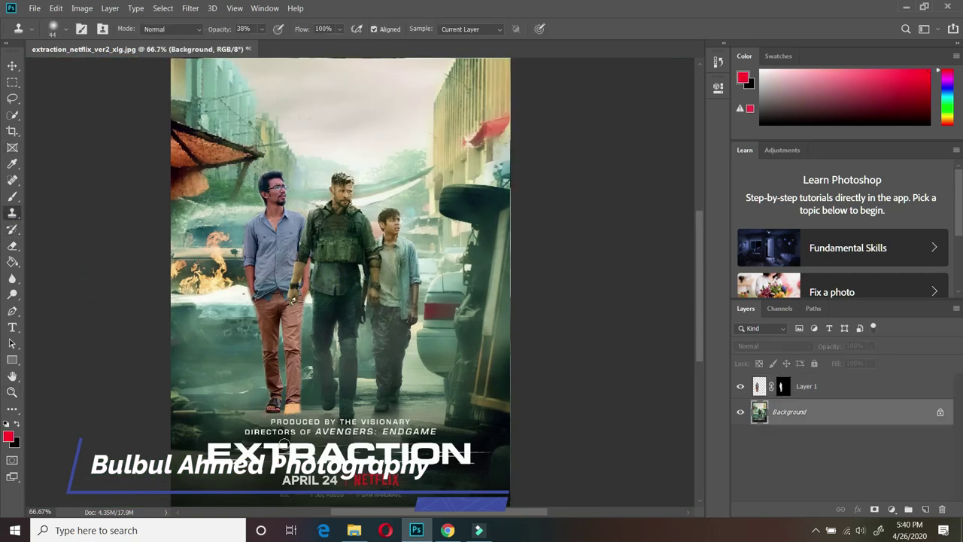
key("bracketright")
left_click(213, 284, "alt")
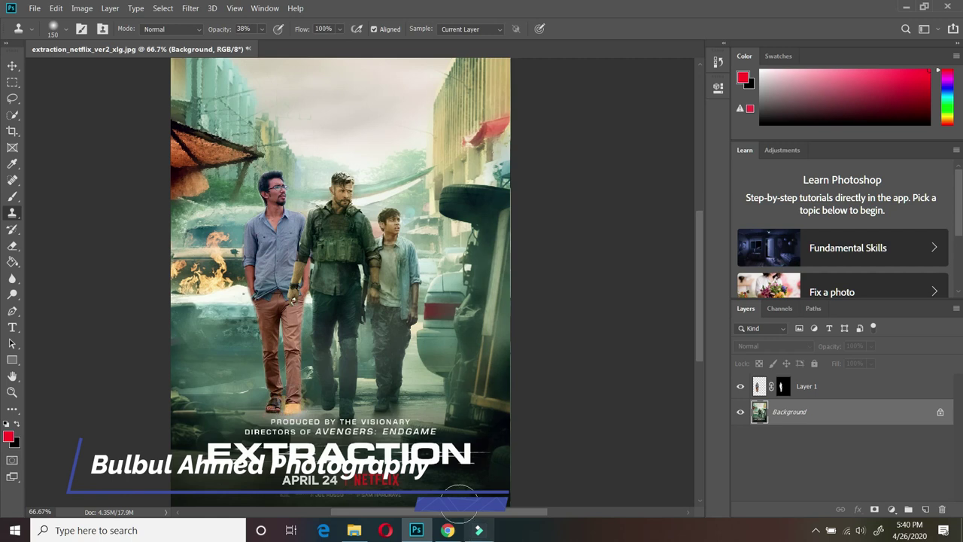
left_click(759, 386)
left_click_drag(292, 403, 271, 397)
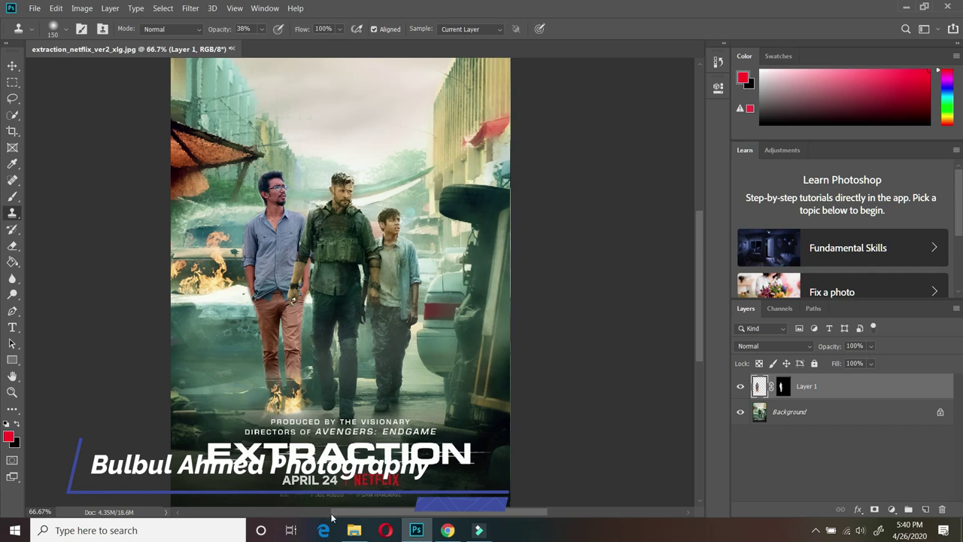
key("ctrl+z")
key("ctrl+z")
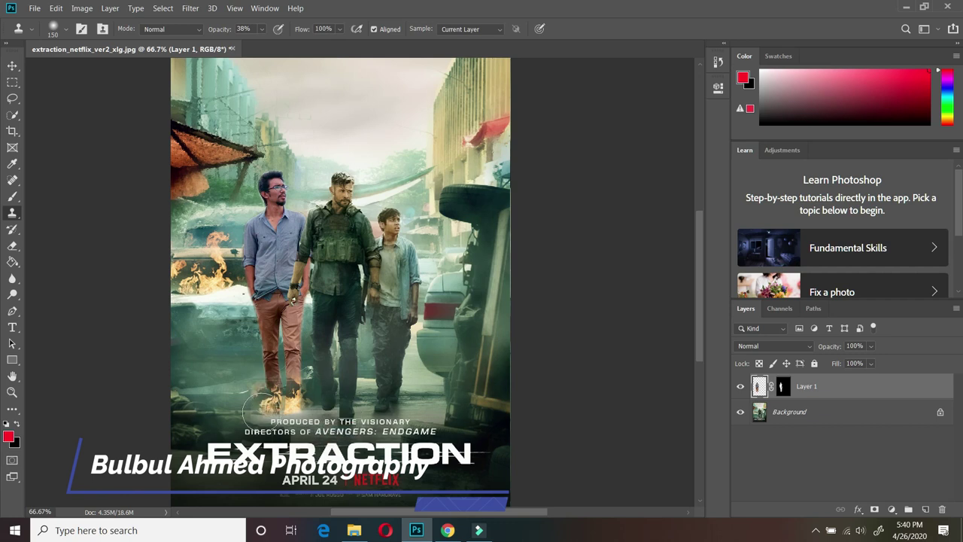
Step: Apply Color Balance (-5, -21, -74) to shift the man's tones toward blue
left_click(13, 67)
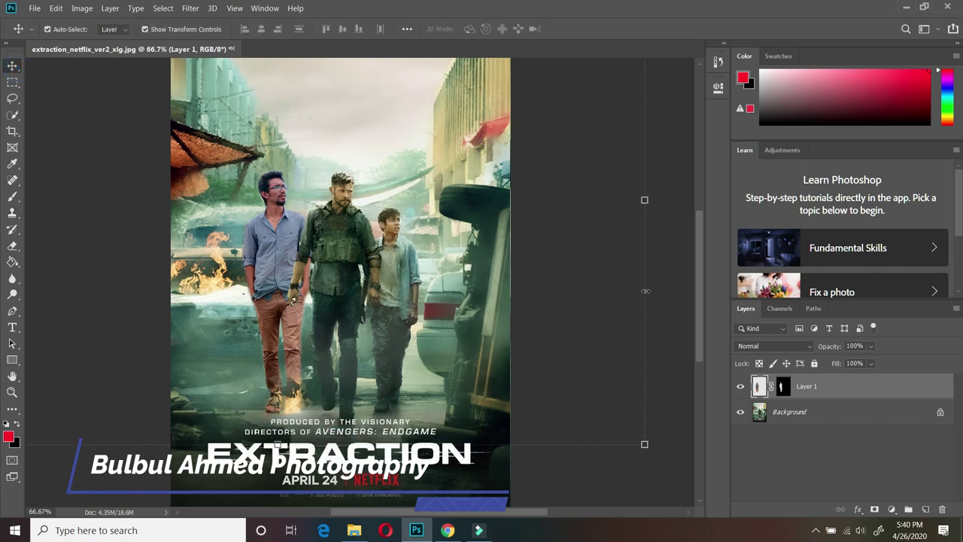
left_click(82, 8)
mouse_move(100, 38)
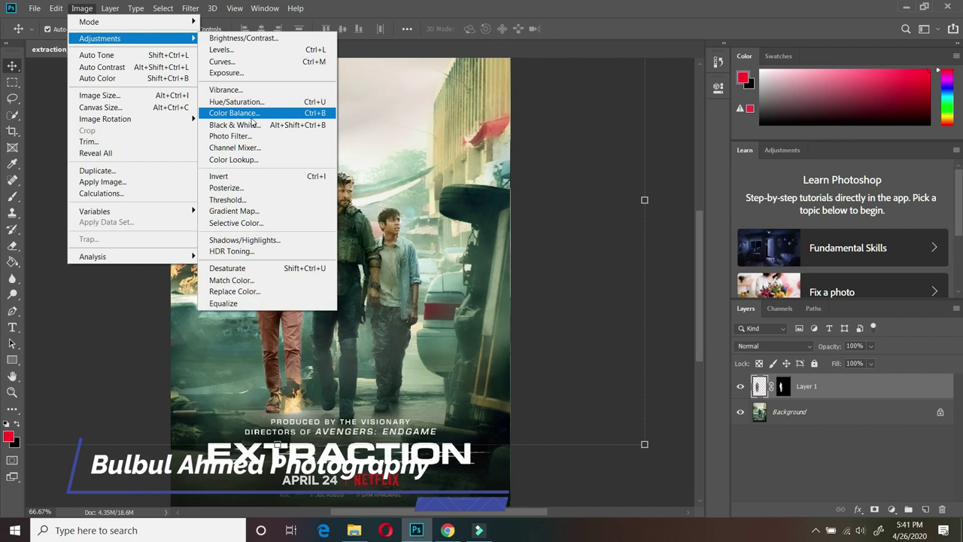
left_click(263, 113)
left_click_drag(479, 110, 631, 114)
left_click_drag(604, 195, 558, 195)
mouse_move(603, 165)
left_mouse_down()
mouse_move(587, 167)
mouse_move(600, 167)
mouse_move(592, 182)
left_mouse_up()
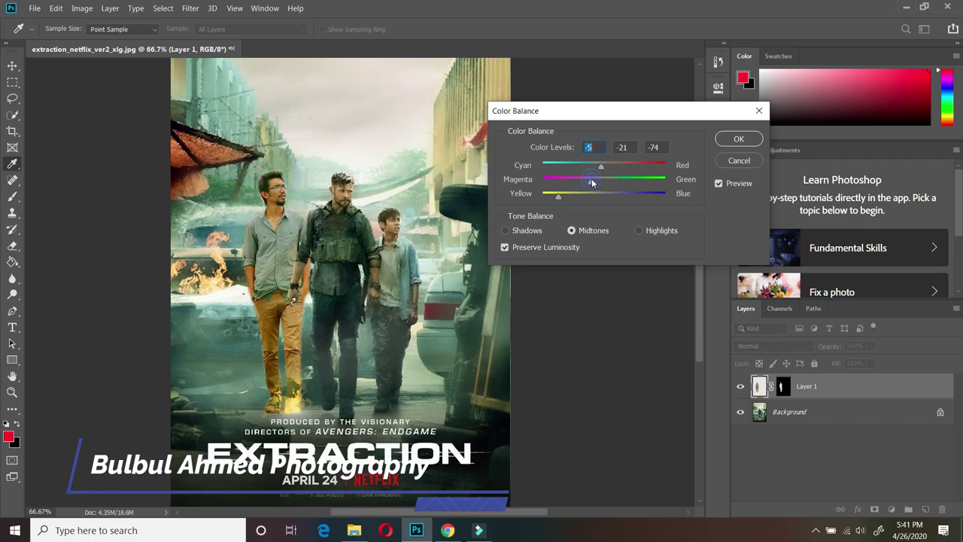
left_click(738, 138)
Step: Lower the man's saturation by 27 with Hue/Saturation
left_click(82, 8)
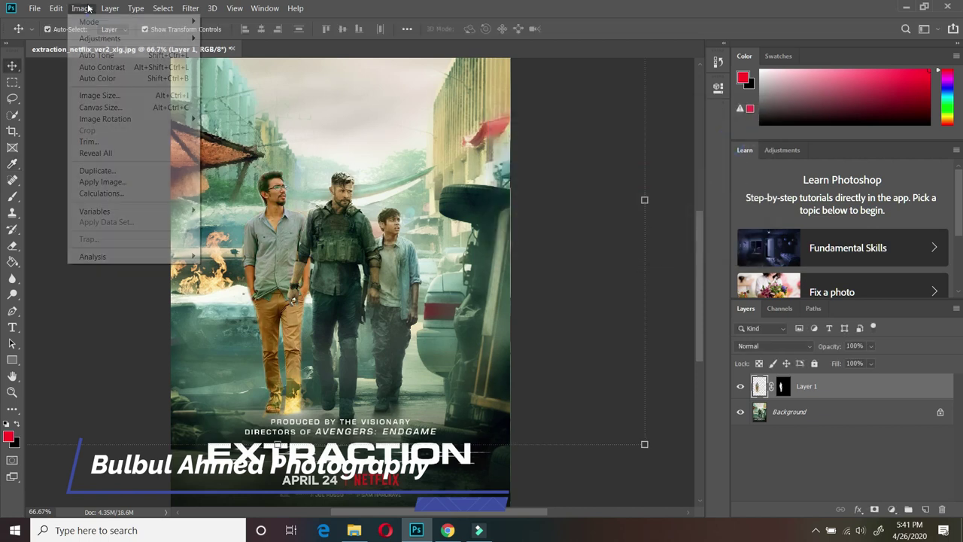
left_click(248, 103)
left_click_drag(675, 182, 660, 185)
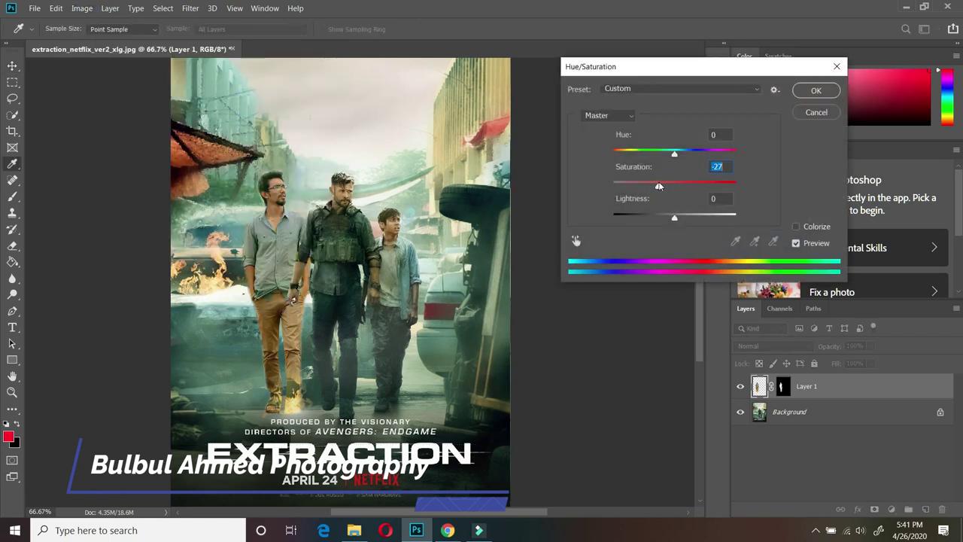
left_click(824, 89)
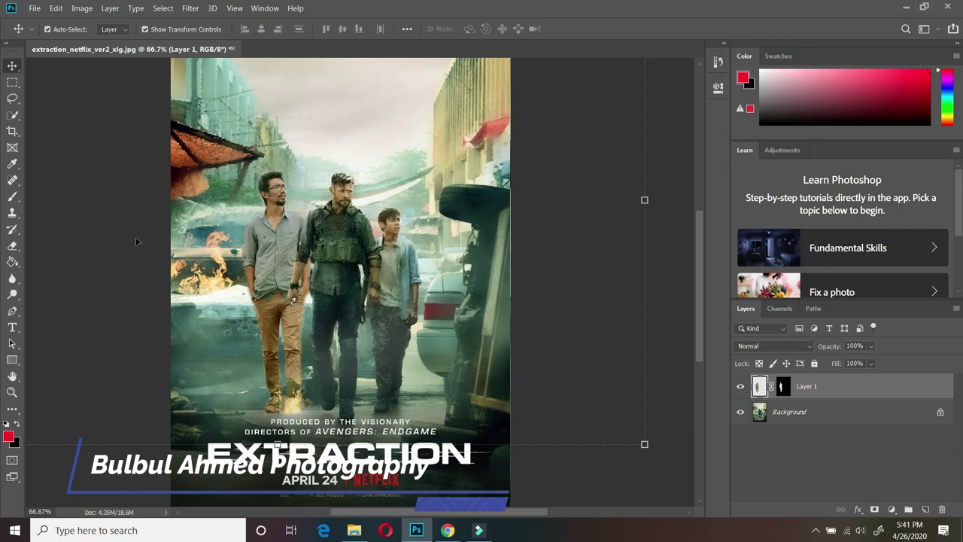
Step: Sharpen the man's shoulder and chest with a 150 Sharpen brush, then zoom in on him
left_click(12, 278)
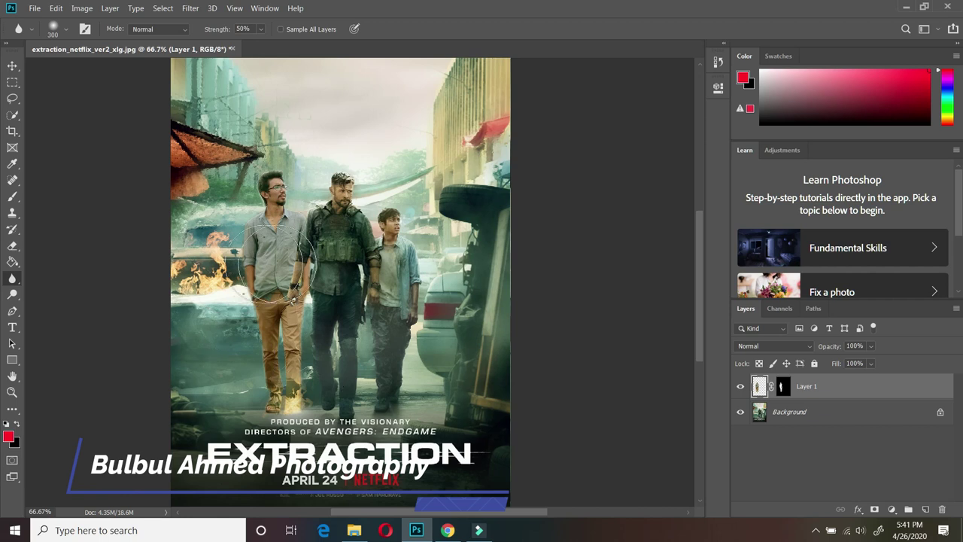
left_click(12, 295)
right_click(12, 278)
left_click(38, 289)
key("bracketright")
key("bracketright")
key("bracketright")
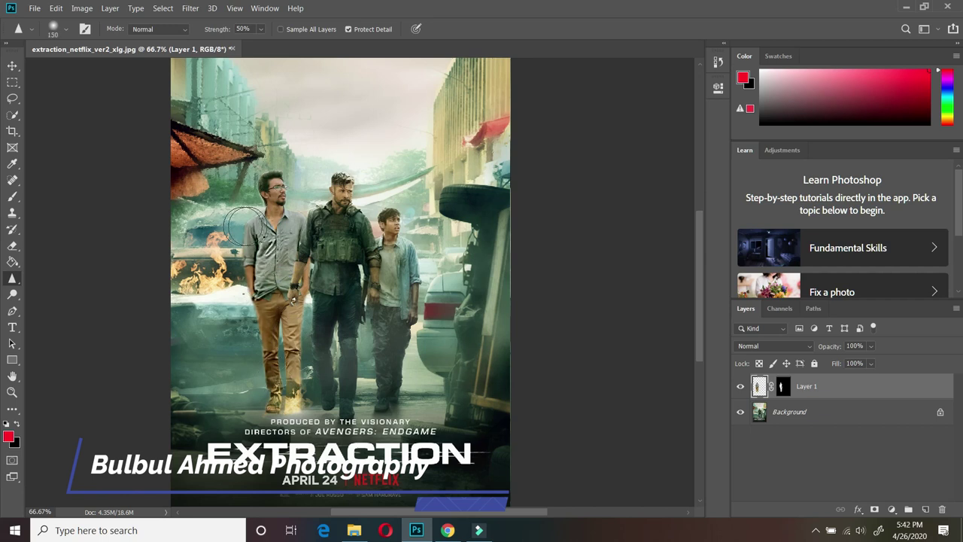
left_click_drag(273, 293, 243, 226)
key("z")
left_click(296, 226)
left_click(296, 226)
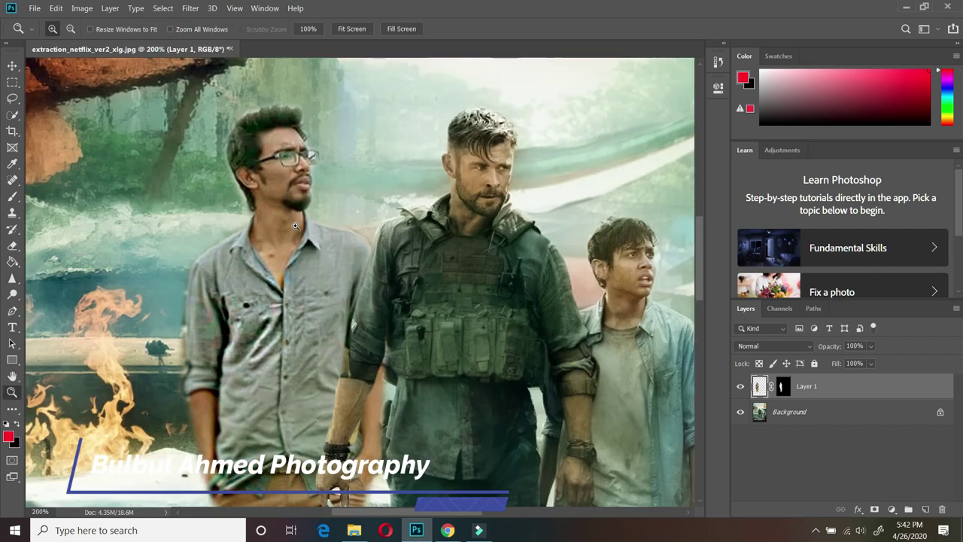
Step: Search Google Images for 'blood .png' in a new Chrome tab
left_click(448, 530)
left_click(813, 11)
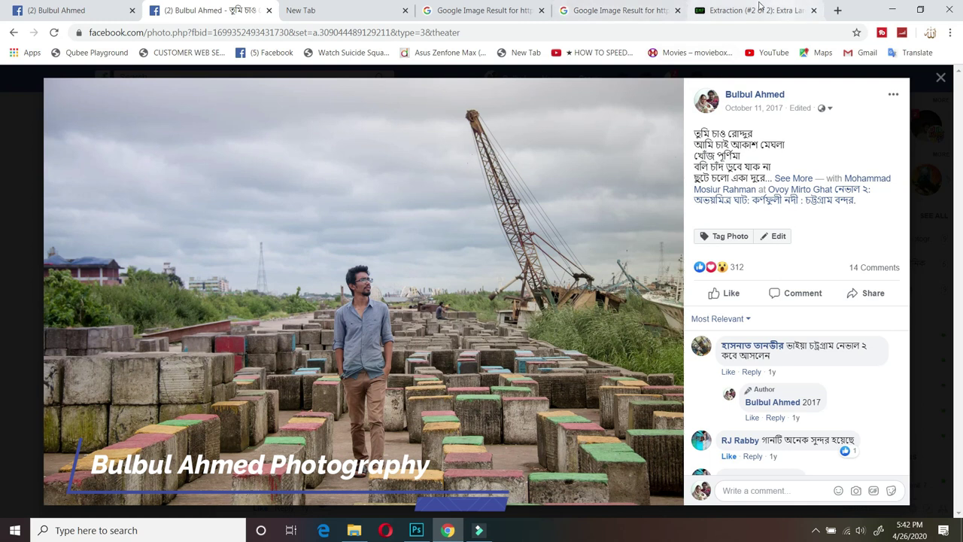
type("bl")
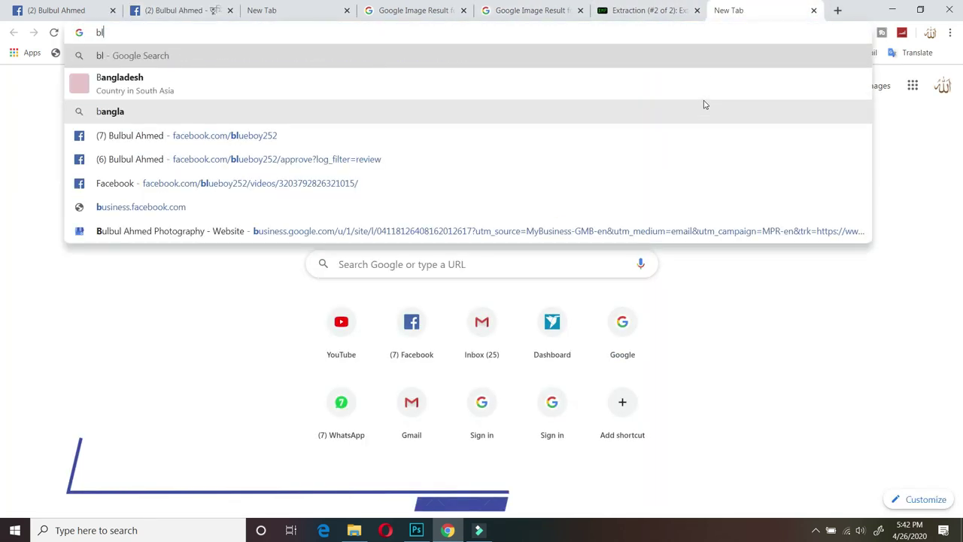
type("ood .png")
key("Return")
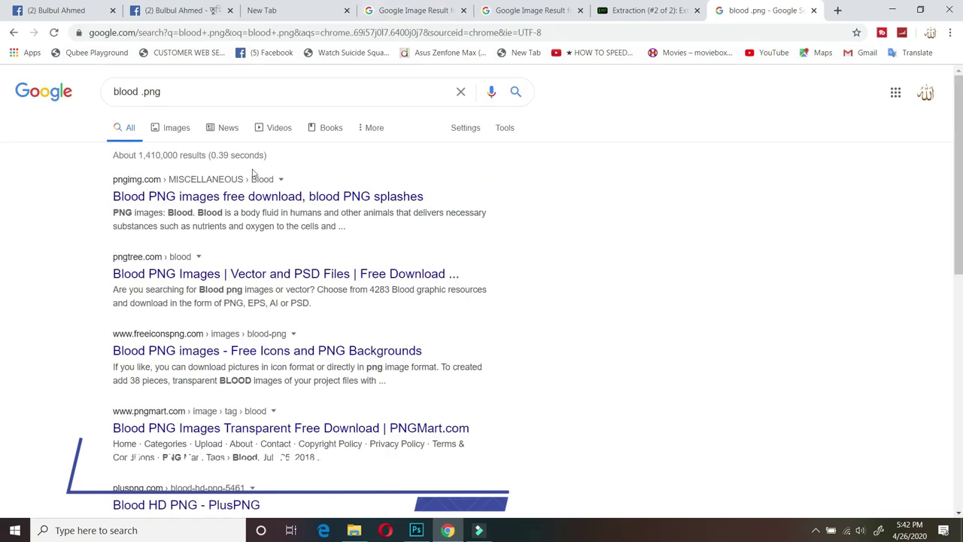
left_click(176, 128)
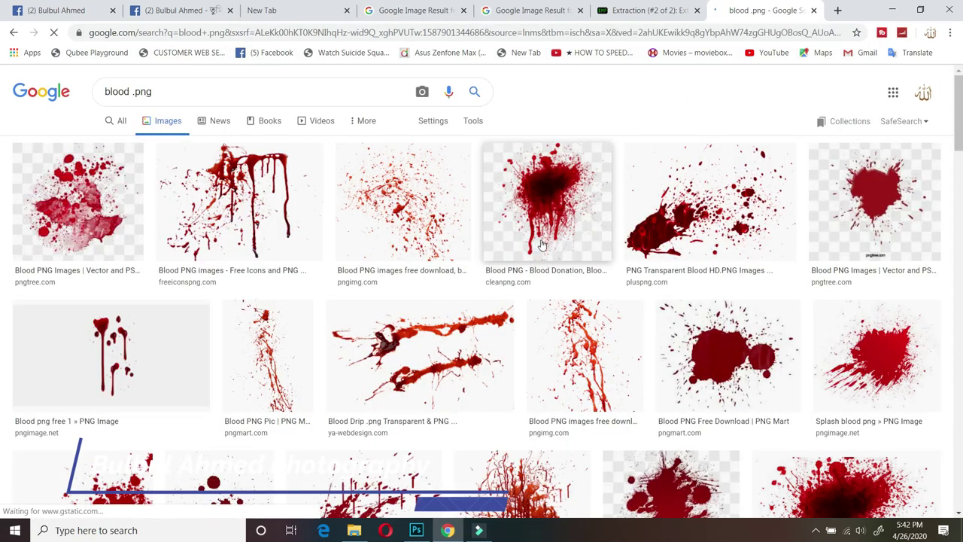
scroll(548, 242, "down", 2)
scroll(548, 242, "down", 3)
scroll(548, 242, "down", 3)
scroll(549, 239, "down", 3)
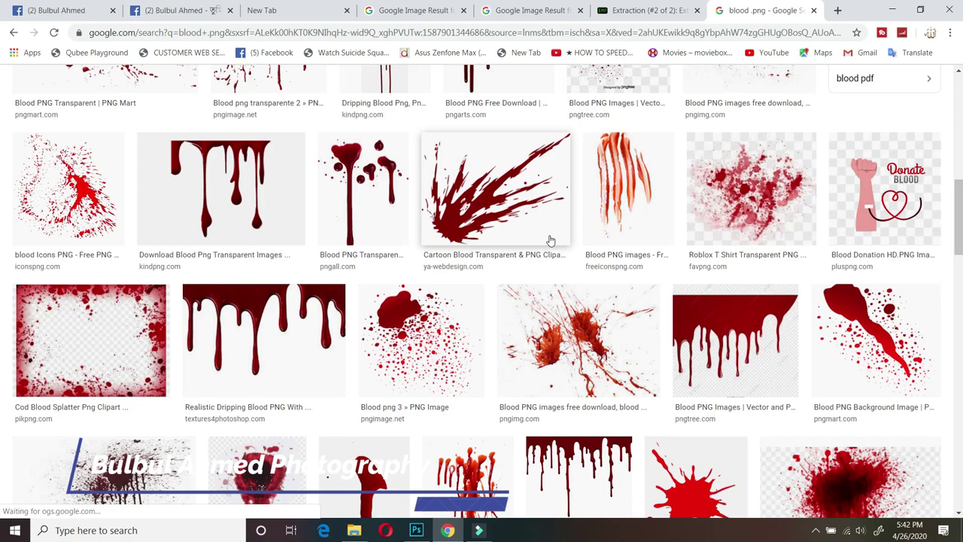
Step: Open the red claw-streak blood image in a new tab and copy it
right_click(630, 202)
left_click(655, 204)
scroll(570, 192, "down", 3)
scroll(570, 191, "down", 3)
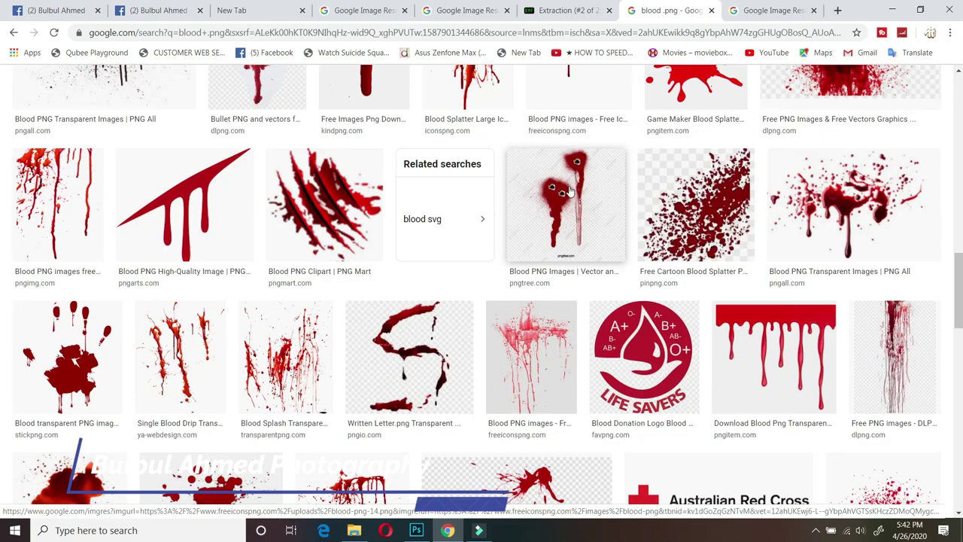
scroll(490, 209, "down", 1)
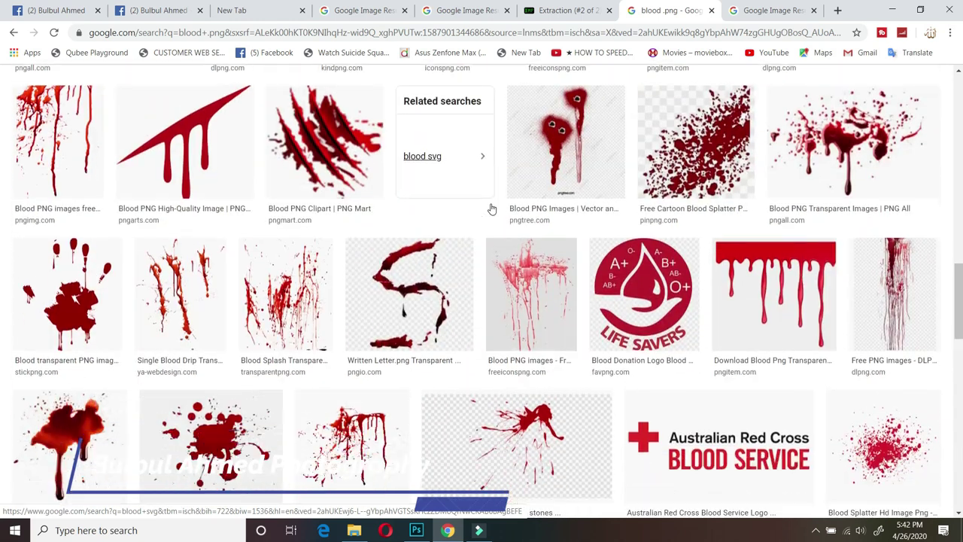
left_click(760, 9)
right_click(469, 241)
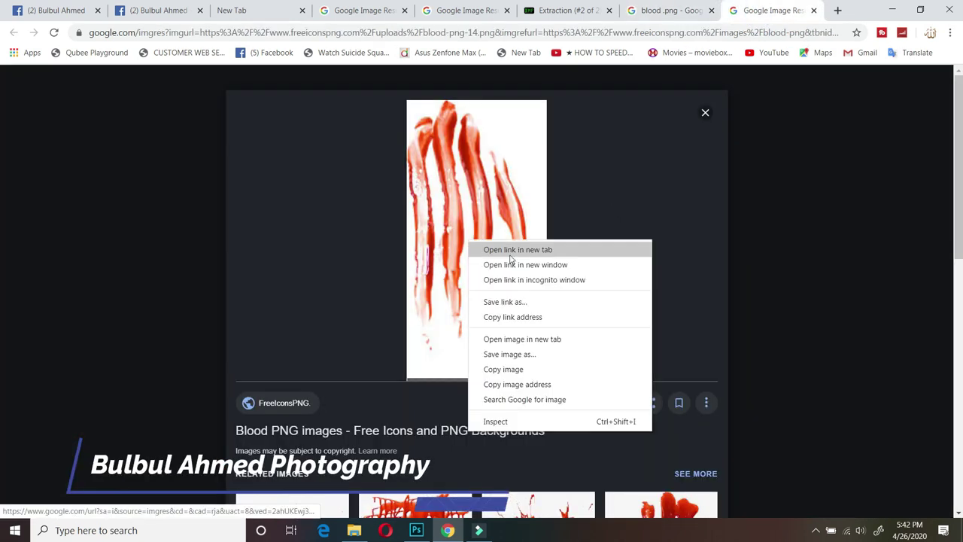
left_click(503, 369)
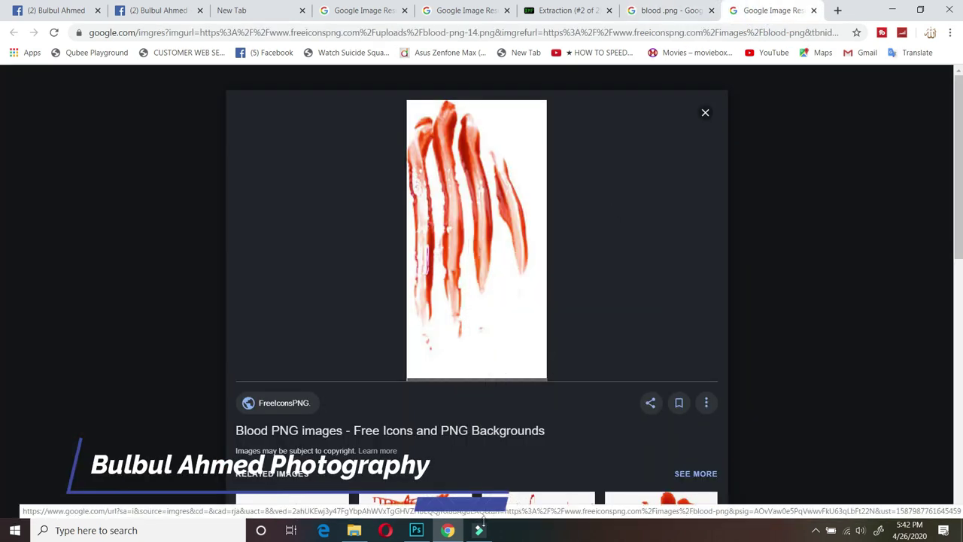
key("alt+Tab")
Step: Paste the blood streaks as Layer 2 in Color Burn, scaled to about 43% on the left man's chest
key("ctrl+v")
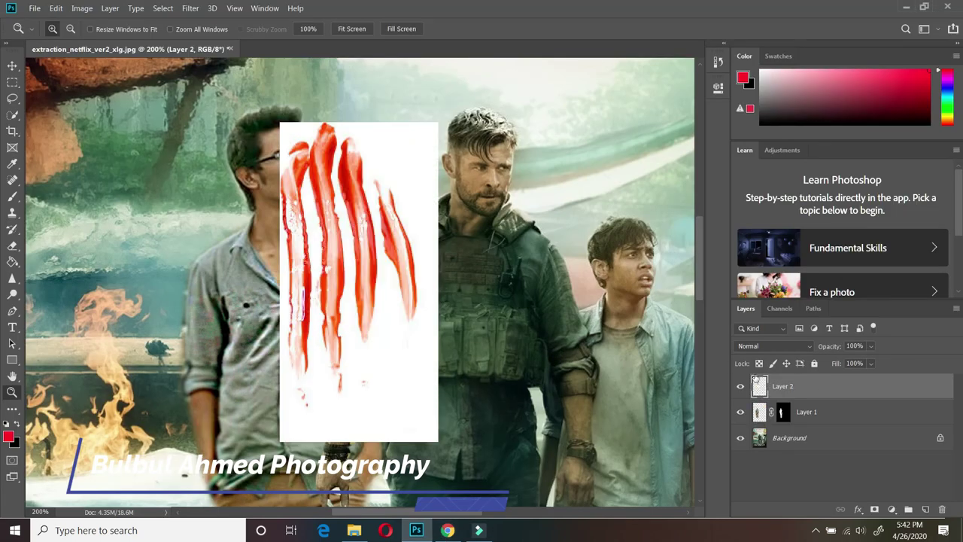
left_click(746, 347)
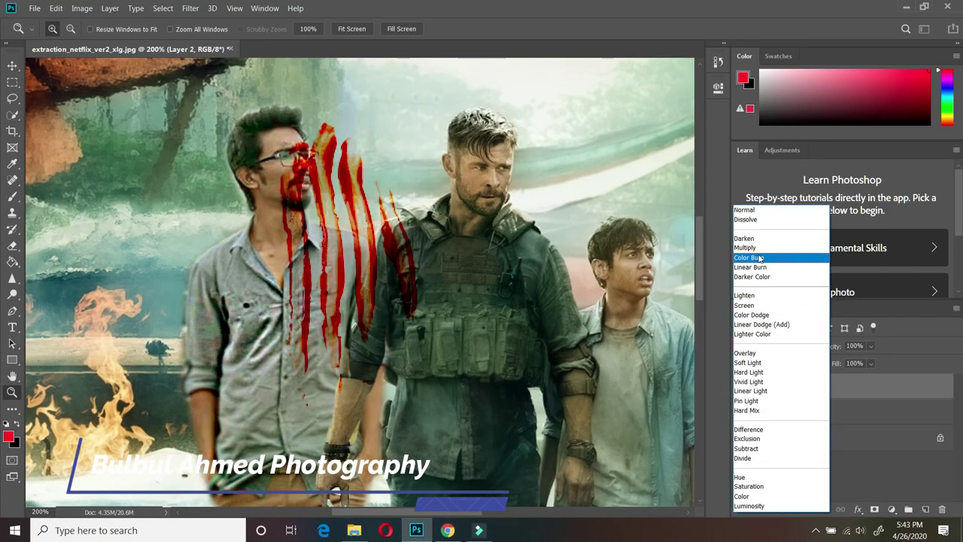
left_click(768, 253)
key("ctrl+t")
left_click_drag(432, 124, 345, 304)
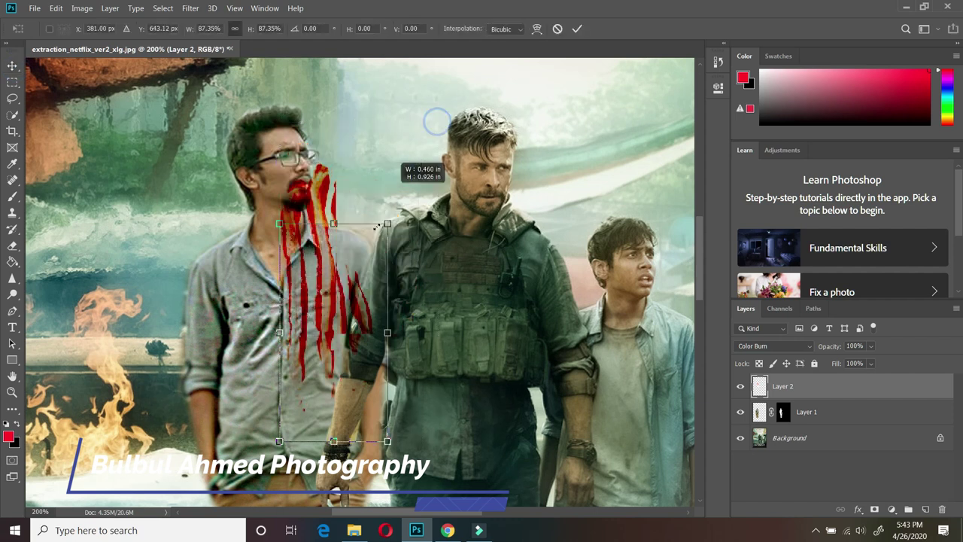
left_click_drag(232, 331, 248, 324)
left_click_drag(301, 269, 274, 281)
left_click_drag(260, 332, 261, 328)
key("Return")
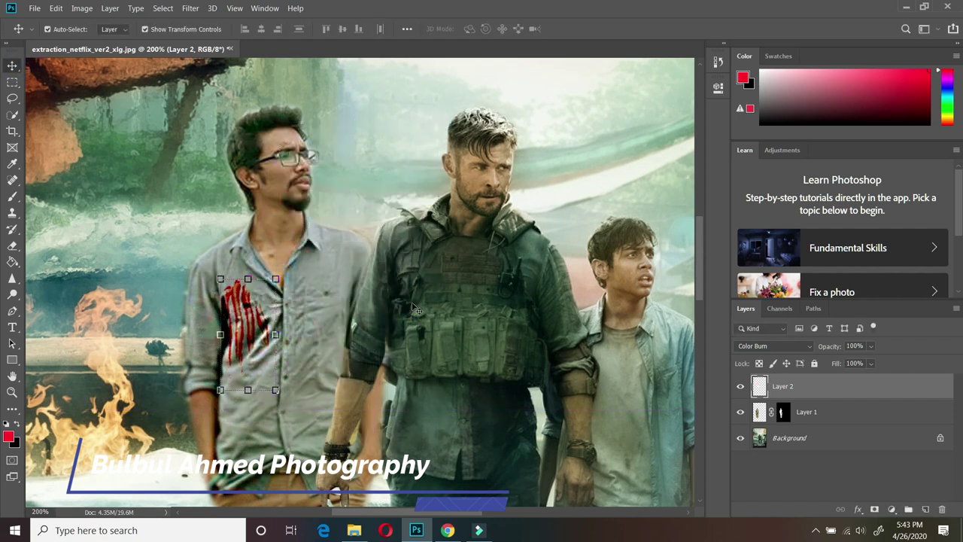
Step: Browse the bloody handprint image results, previewing several candidates including the Dreamstime one
left_click(448, 530)
scroll(549, 226, "down", 5)
scroll(542, 220, "down", 3)
scroll(542, 220, "down", 2)
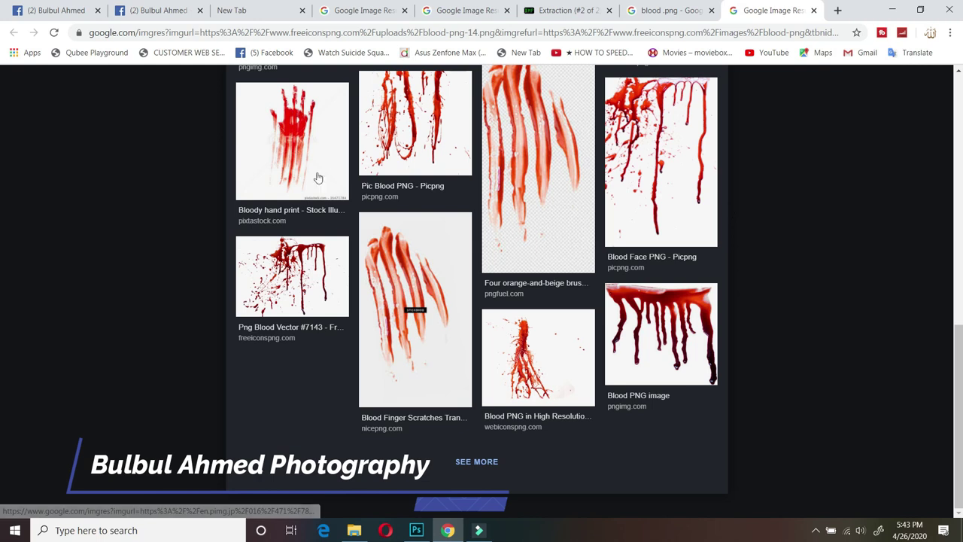
right_click(295, 153)
left_click(294, 147)
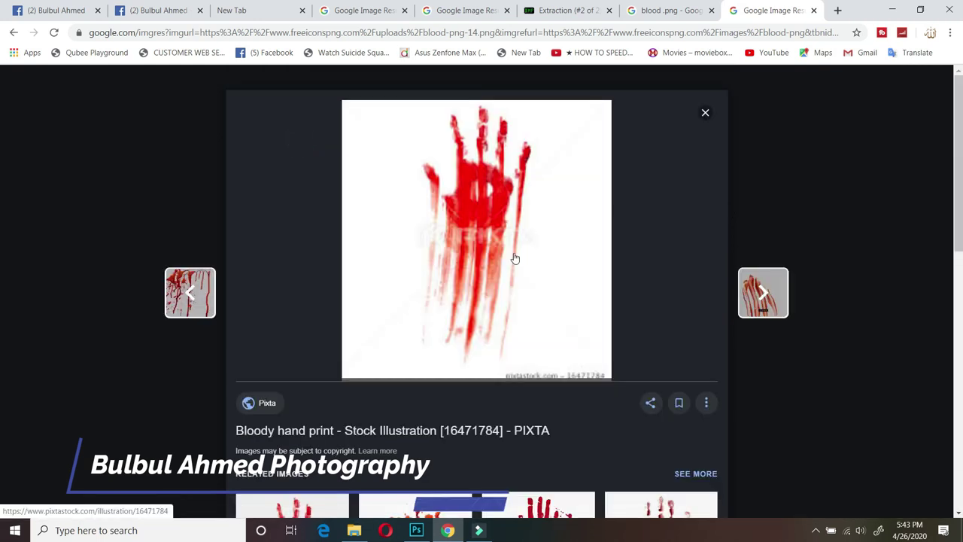
scroll(515, 258, "down", 3)
left_click(538, 339)
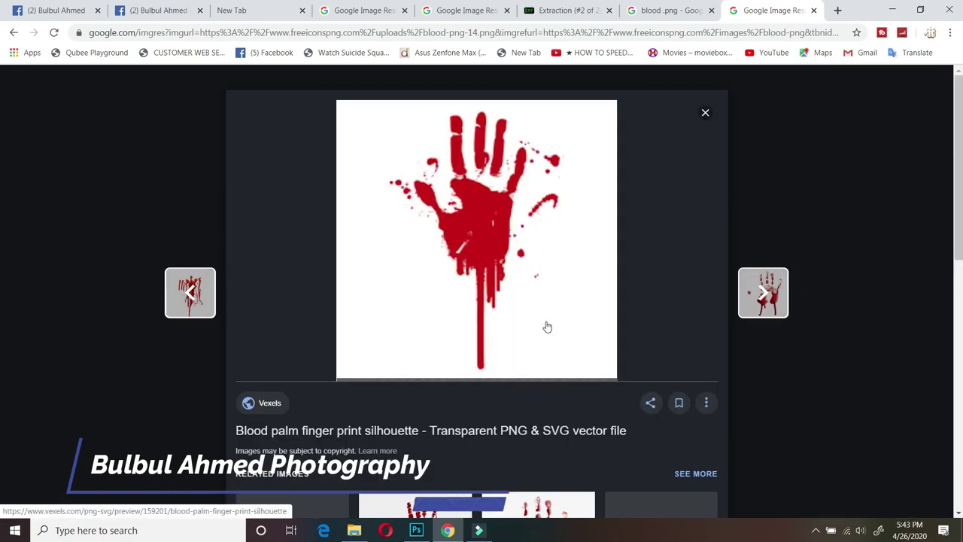
right_click(538, 297)
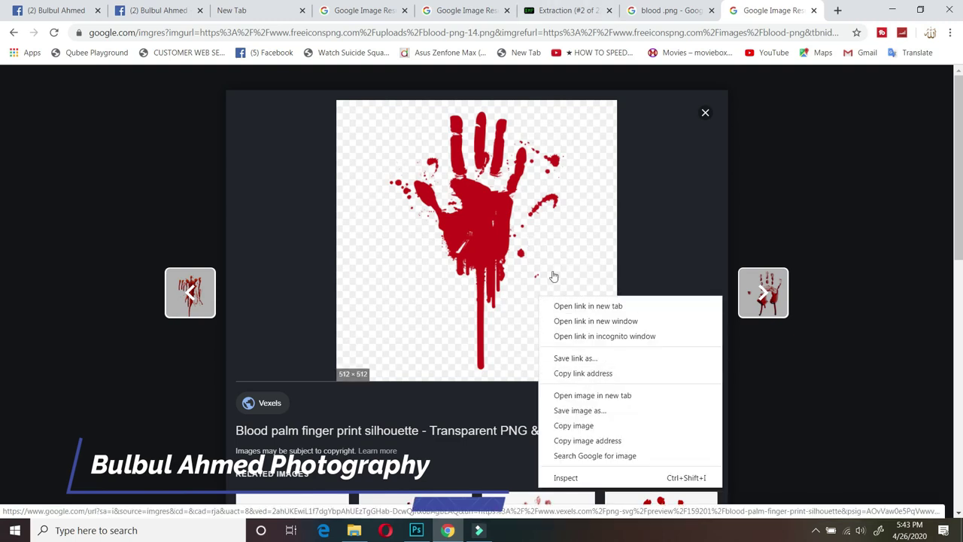
scroll(554, 277, "down", 3)
left_click(432, 351)
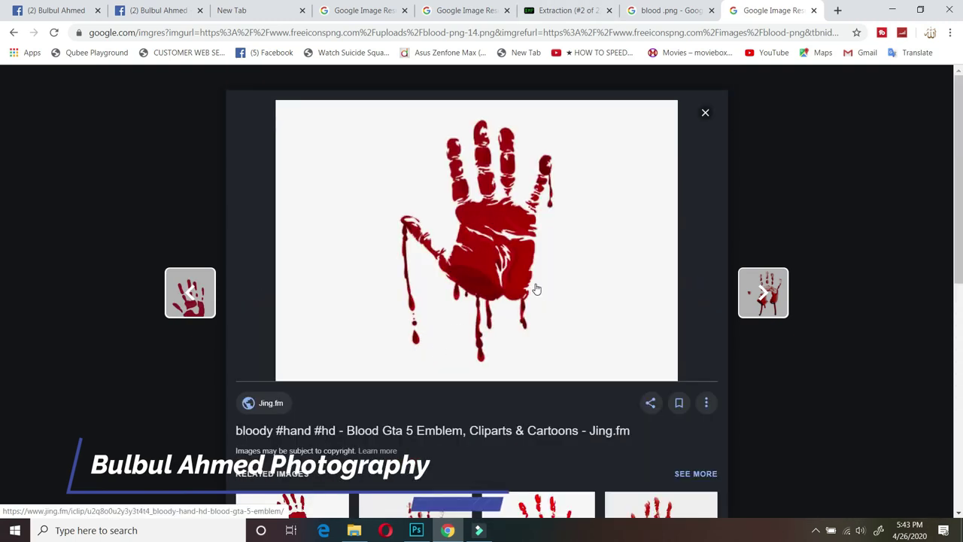
scroll(536, 289, "down", 3)
left_click(538, 421)
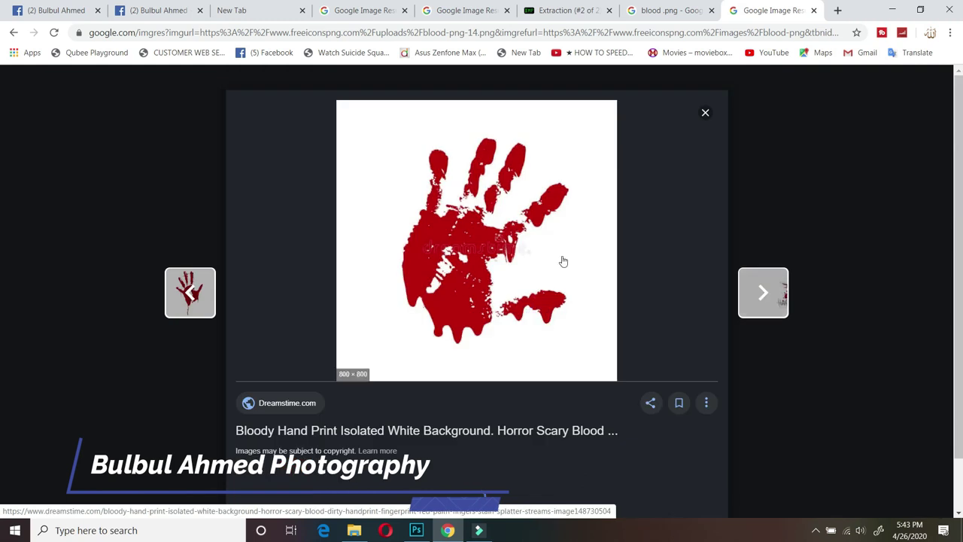
Step: Step through more handprint previews, including the DLPNG one, and settle on the Free Icons bloody handprint
key("Left")
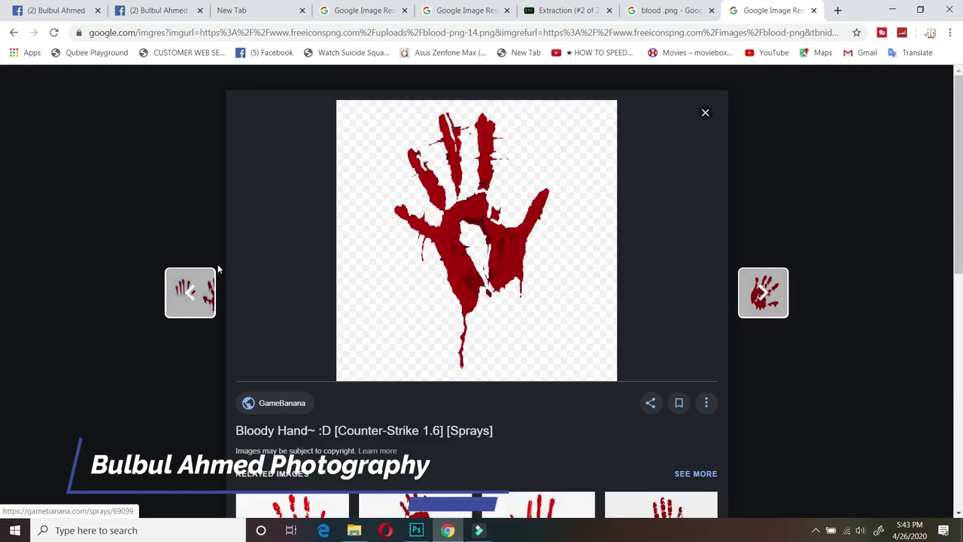
left_click(199, 302)
key("Left")
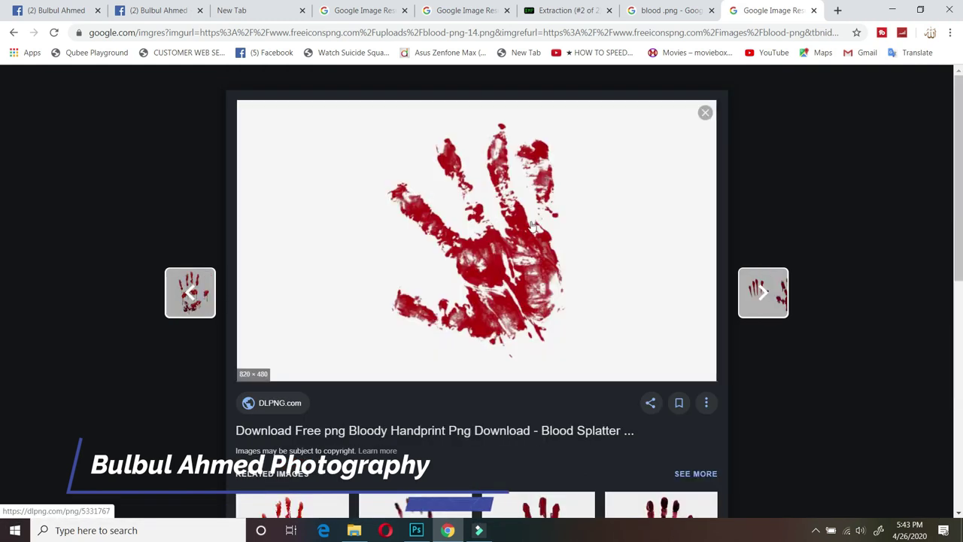
scroll(580, 179, "down", 3)
left_click(550, 376)
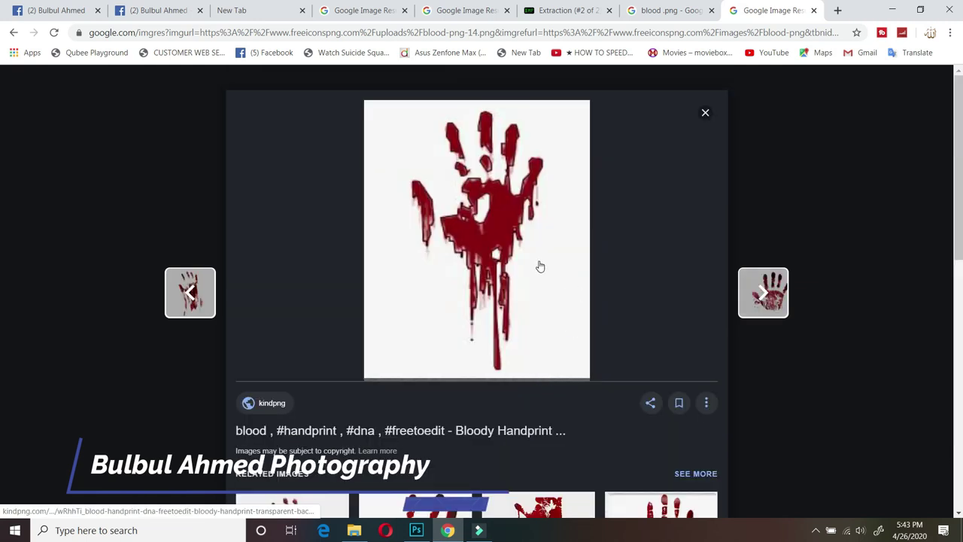
scroll(540, 267, "down", 5)
scroll(661, 252, "down", 5)
left_click(191, 292)
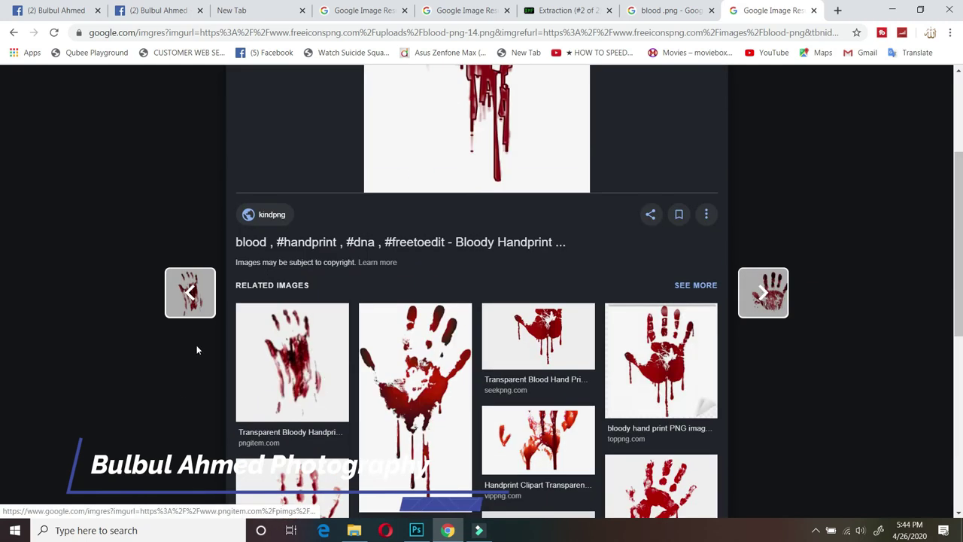
left_click(291, 354)
scroll(637, 269, "down", 3)
left_click(661, 335)
scroll(549, 218, "down", 4)
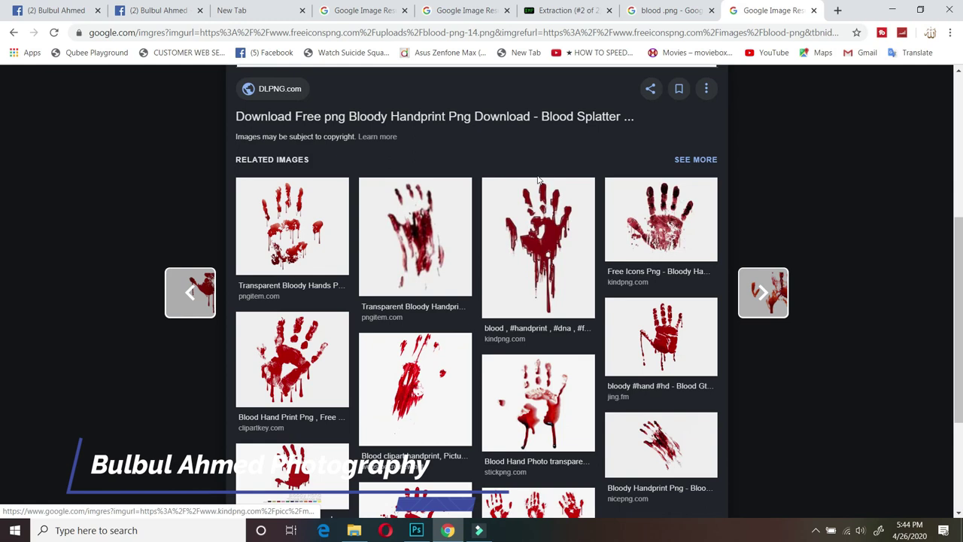
left_click(660, 242)
Step: Copy the bloody handprint image and paste it into the Photoshop poster as Layer 3
right_click(506, 245)
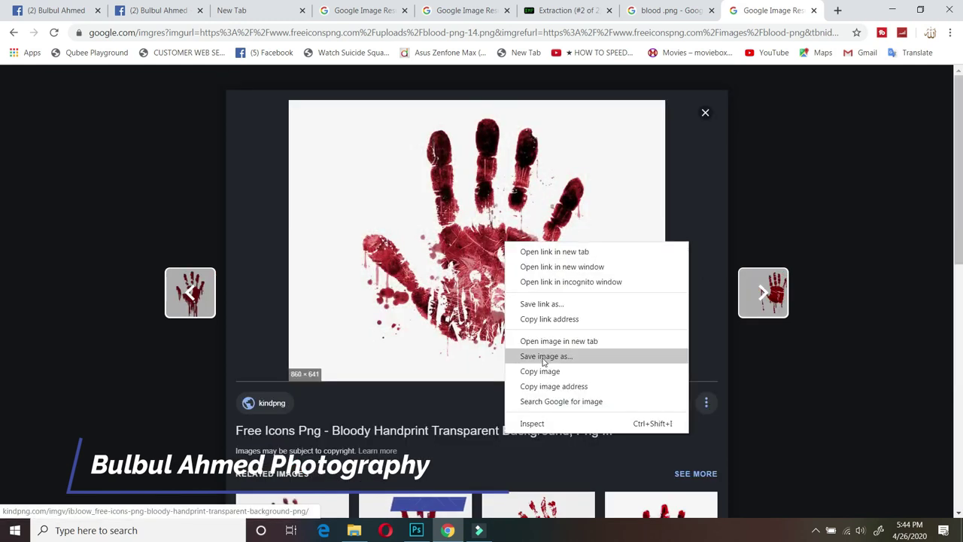
right_click(439, 222)
left_click(467, 350)
left_click(416, 530)
key("ctrl+v")
left_click(755, 346)
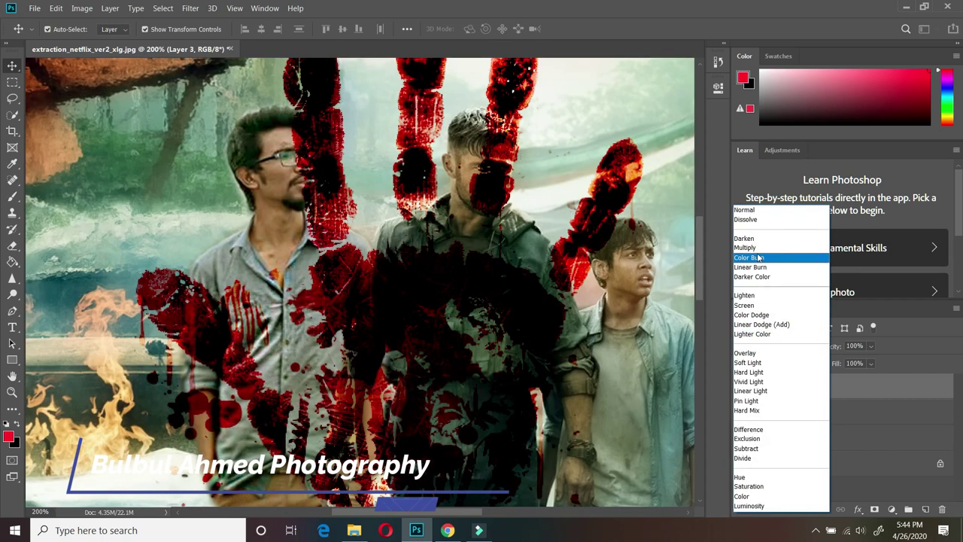
Step: Set the handprint layer to Color Burn and shrink it to about 10%
left_click(757, 257)
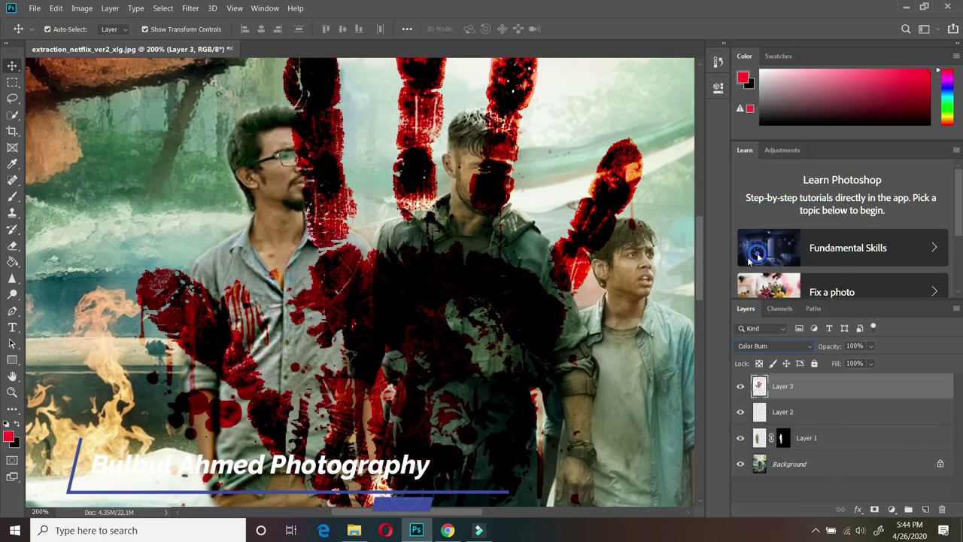
left_click(12, 392)
left_click(400, 29)
left_click(12, 66)
mouse_move(496, 223)
left_mouse_down()
mouse_move(249, 407)
mouse_move(342, 343)
mouse_move(325, 326)
left_mouse_up()
key("Return")
key("ctrl+t")
left_click(577, 29)
Step: On the zoomed chest, nudge the handprint right and lower the blood streak, shrinking it to about 78%
key("z")
left_click(324, 331)
left_click(306, 242)
key("v")
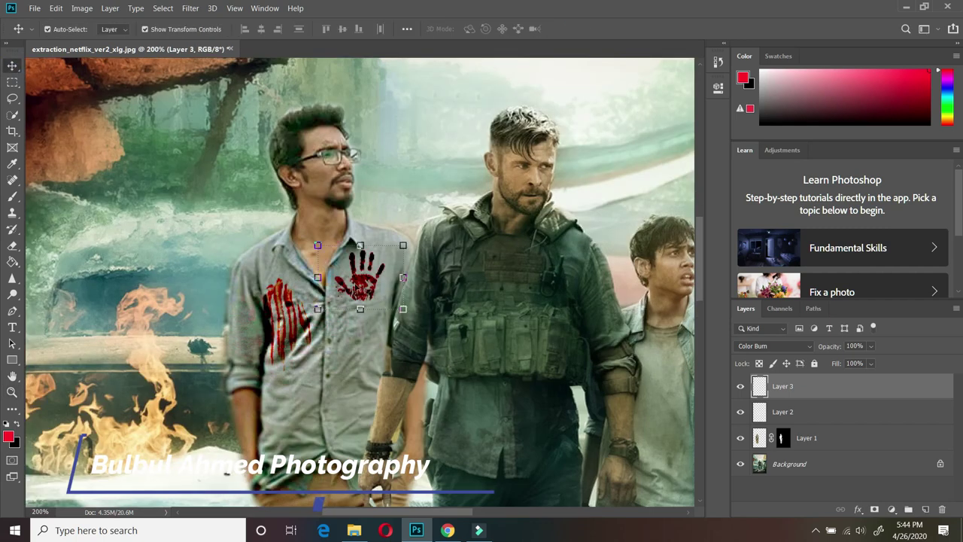
left_click_drag(355, 268, 364, 273)
left_click_drag(294, 319, 297, 333)
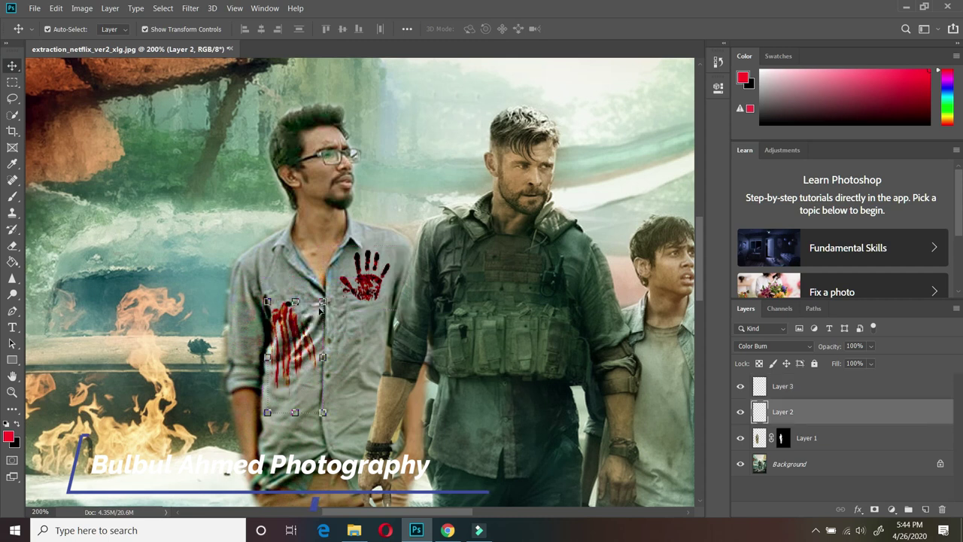
key("ctrl+t")
mouse_move(331, 301)
left_mouse_down()
mouse_move(322, 326)
mouse_move(312, 301)
left_mouse_up()
key("Return")
left_click(385, 288)
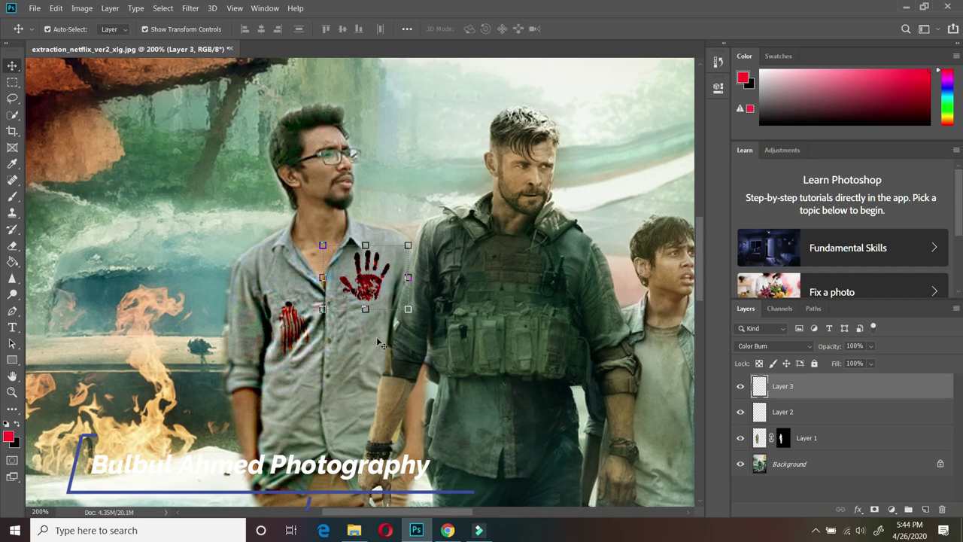
Step: Find the bullet-hole blood image in the Google Images results and open it in a new tab
key("z")
left_click(448, 530)
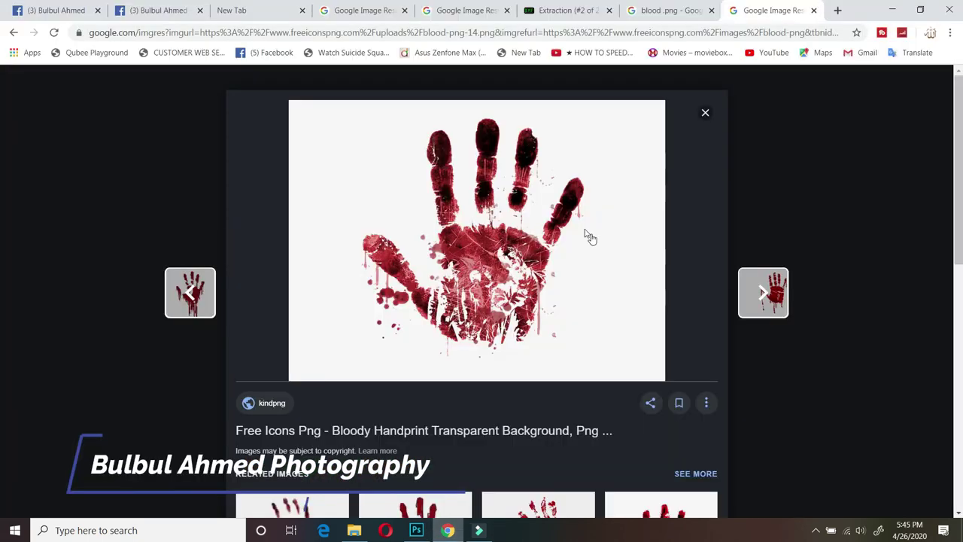
left_click(685, 12)
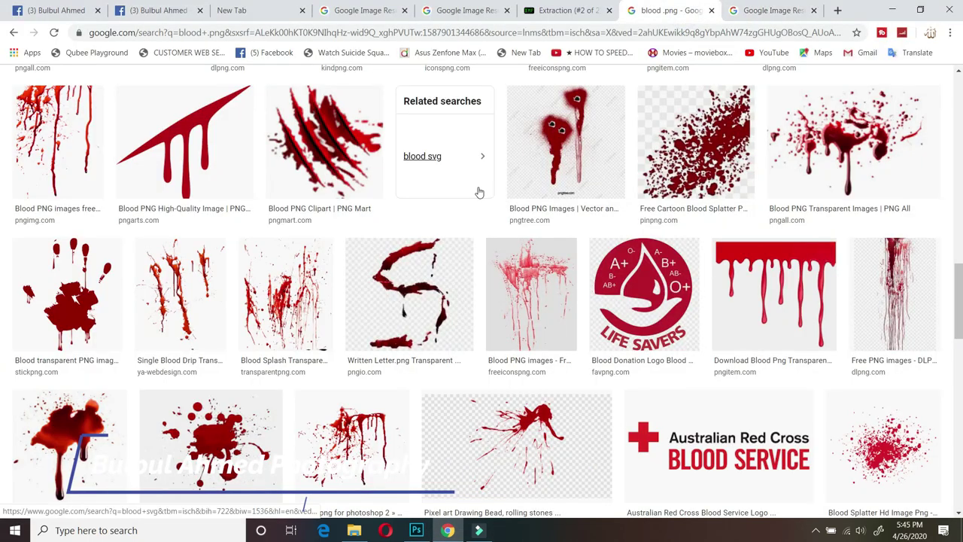
scroll(301, 234, "down", 3)
scroll(301, 233, "down", 1)
scroll(302, 233, "down", 4)
scroll(301, 233, "down", 1)
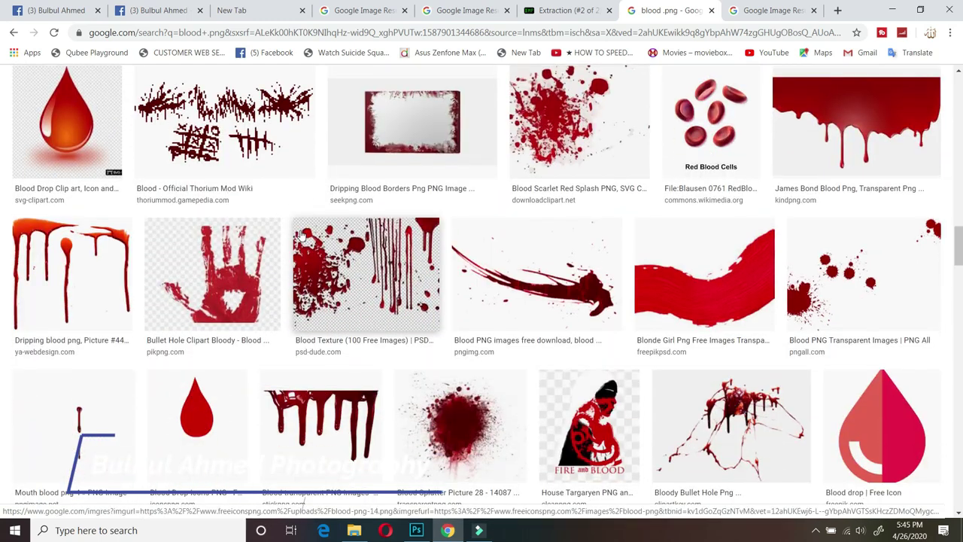
scroll(300, 236, "down", 3)
scroll(354, 248, "down", 1)
right_click(407, 194)
left_click(426, 204)
Step: Switch to the opened bullet-hole image's tab and view the full image
scroll(401, 256, "down", 4)
scroll(401, 256, "down", 1)
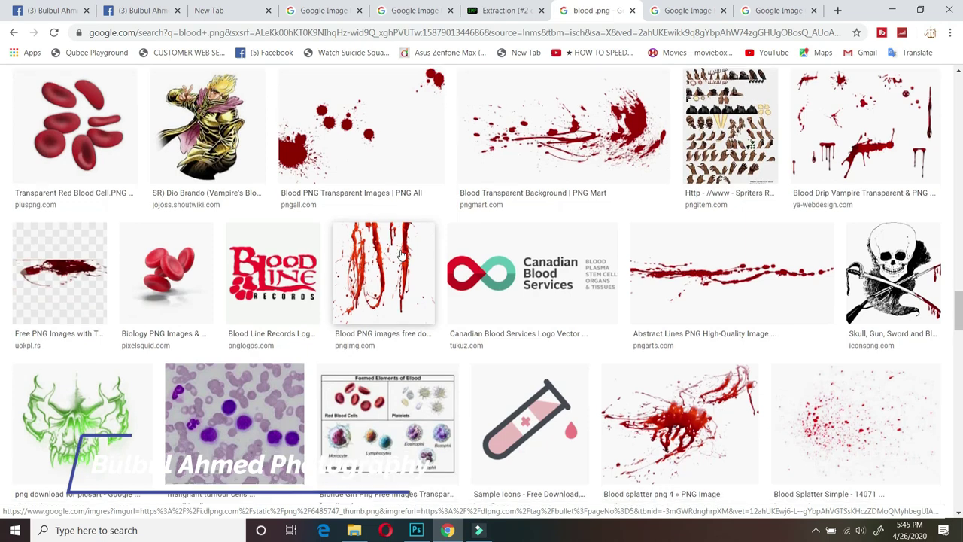
scroll(401, 255, "down", 5)
scroll(452, 189, "down", 4)
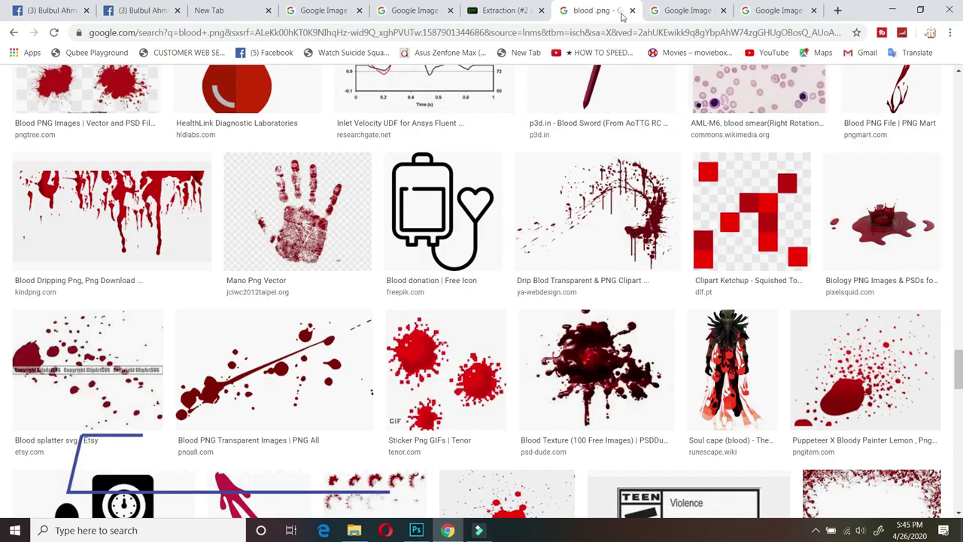
left_click(686, 11)
left_click(777, 10)
scroll(461, 244, "down", 3)
scroll(461, 244, "down", 1)
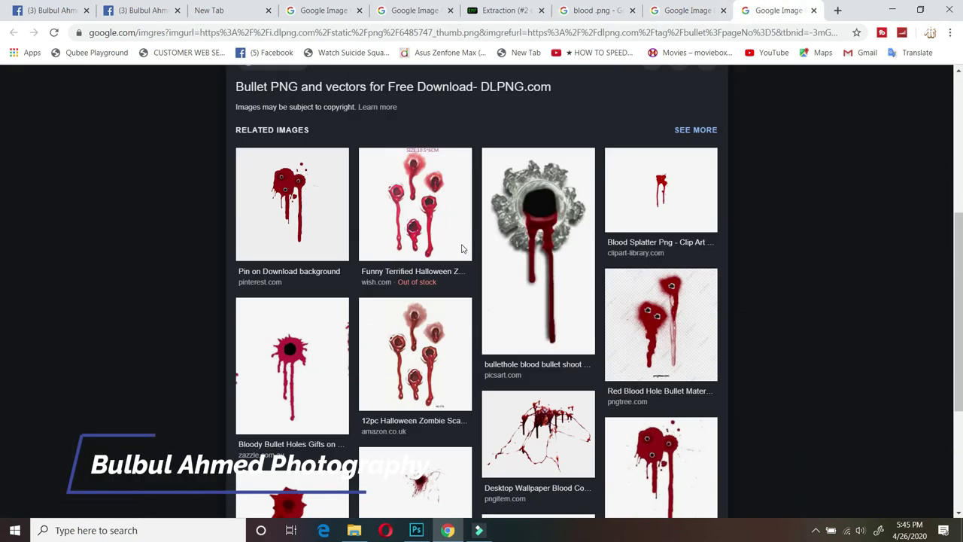
scroll(462, 248, "down", 2)
scroll(462, 248, "up", 1)
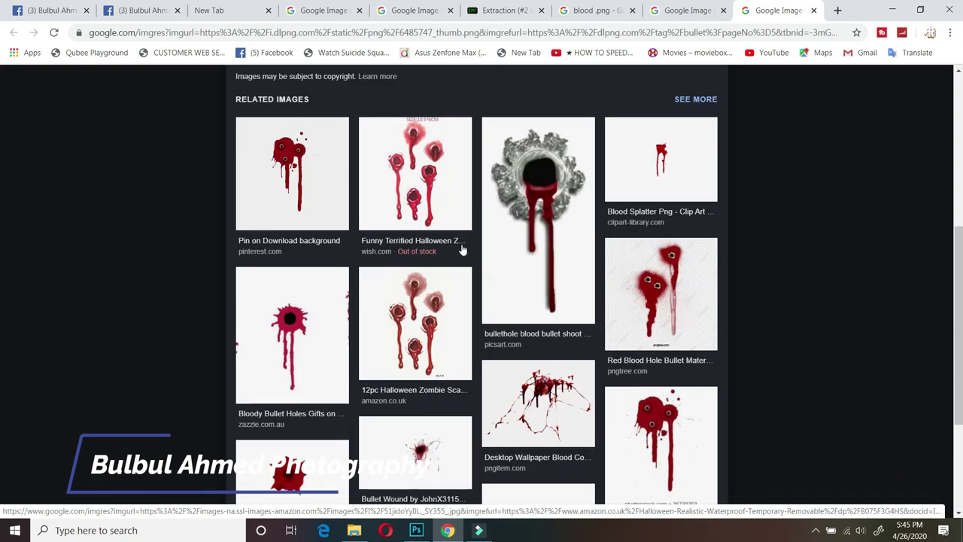
scroll(462, 250, "up", 5)
Step: Copy the bullet-wound image and paste it into the poster as Layer 4
right_click(481, 221)
left_click(519, 350)
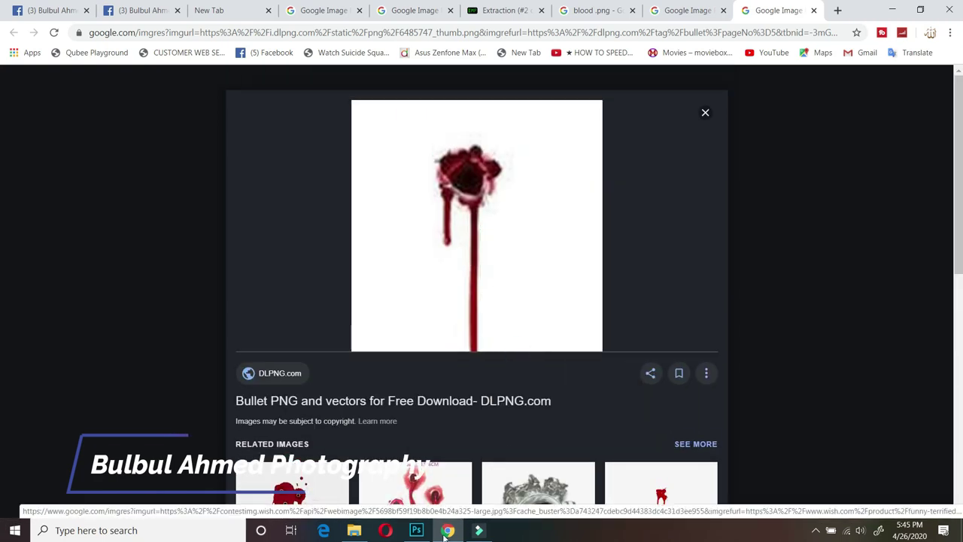
left_click(416, 530)
key("ctrl+v")
left_click(774, 352)
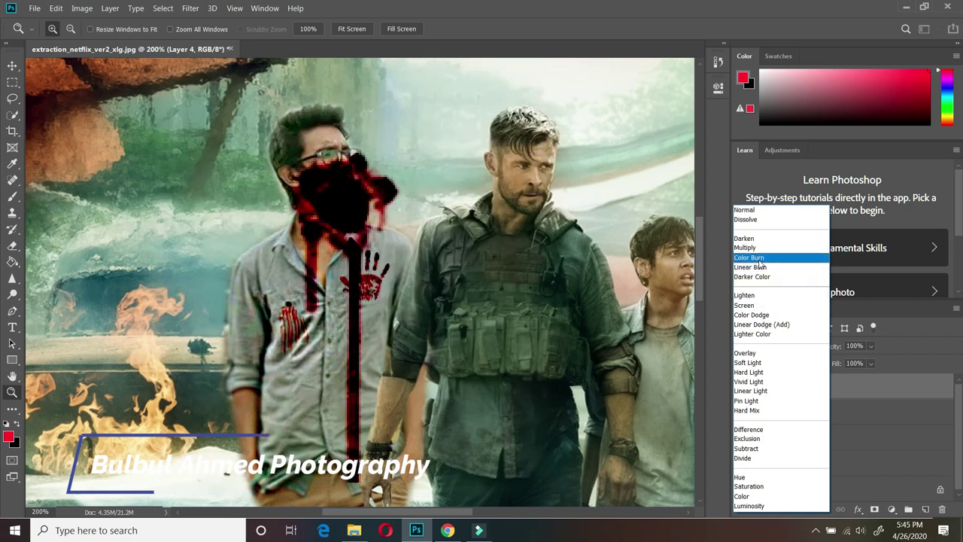
Step: Set the bullet-wound layer to Multiply and shrink it to a small spot
left_click(752, 248)
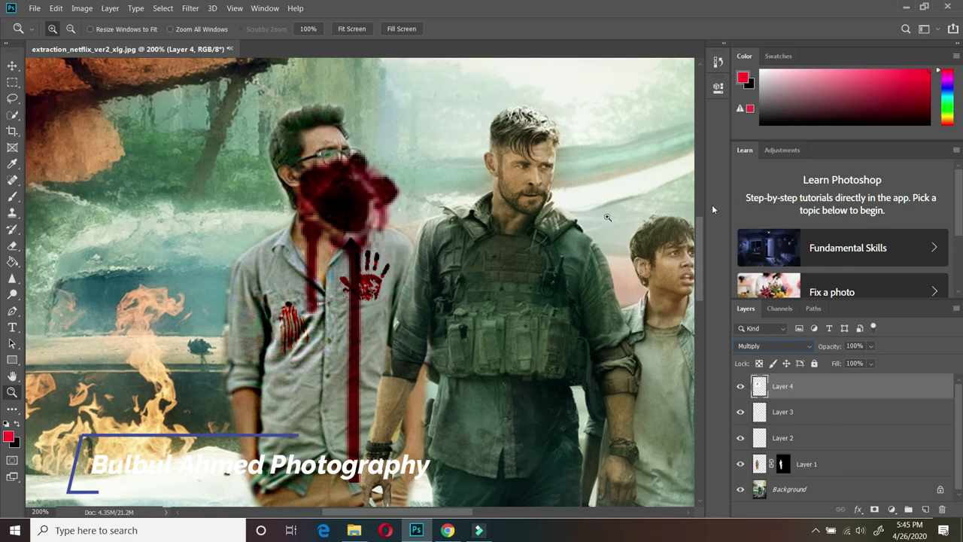
left_click(394, 164, "alt")
key("v")
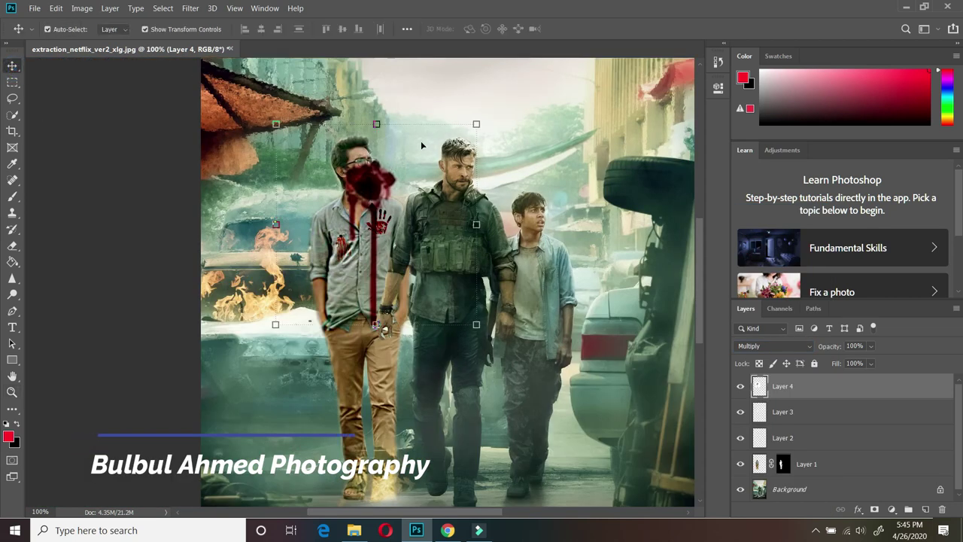
left_click_drag(384, 329, 351, 194)
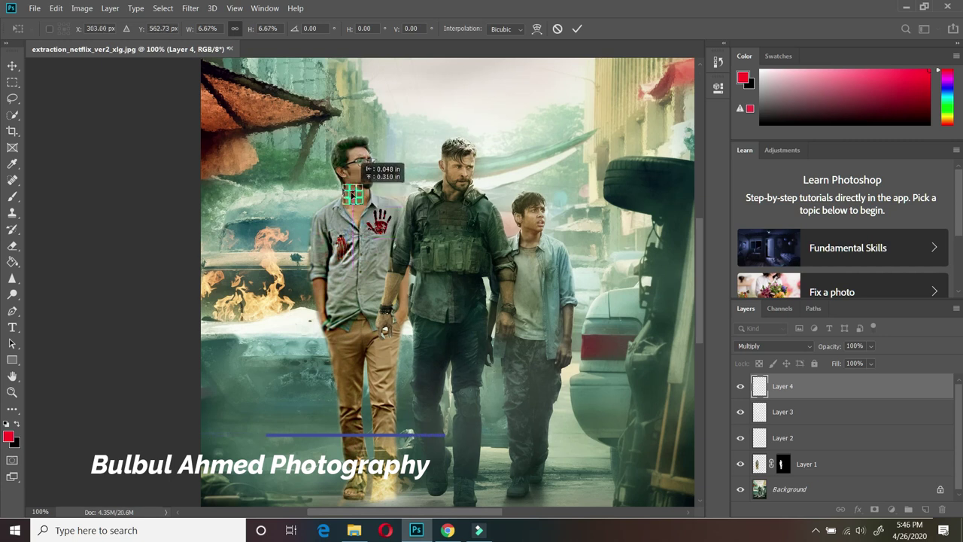
left_click(577, 29)
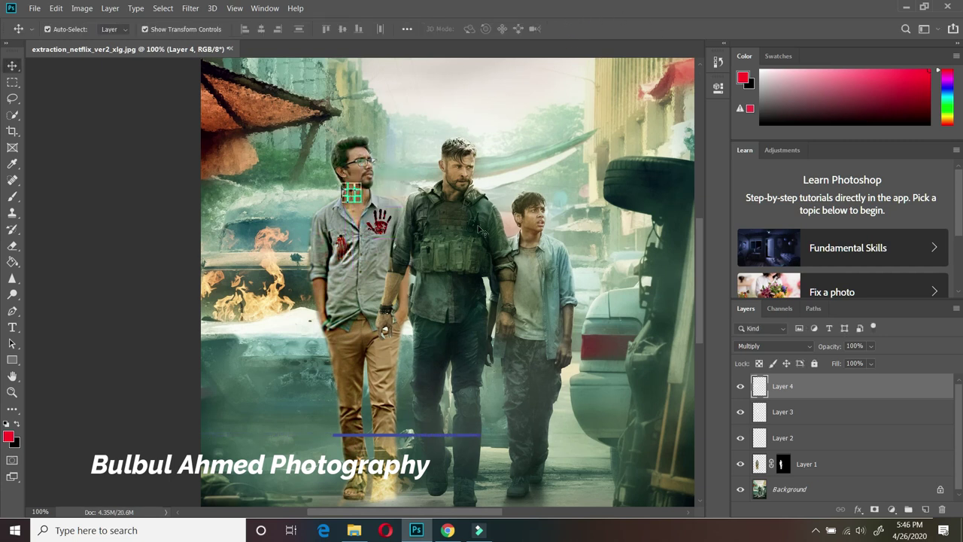
Step: Position the bullet wound on the left man's forehead and check it in context
key("z")
left_click(359, 182)
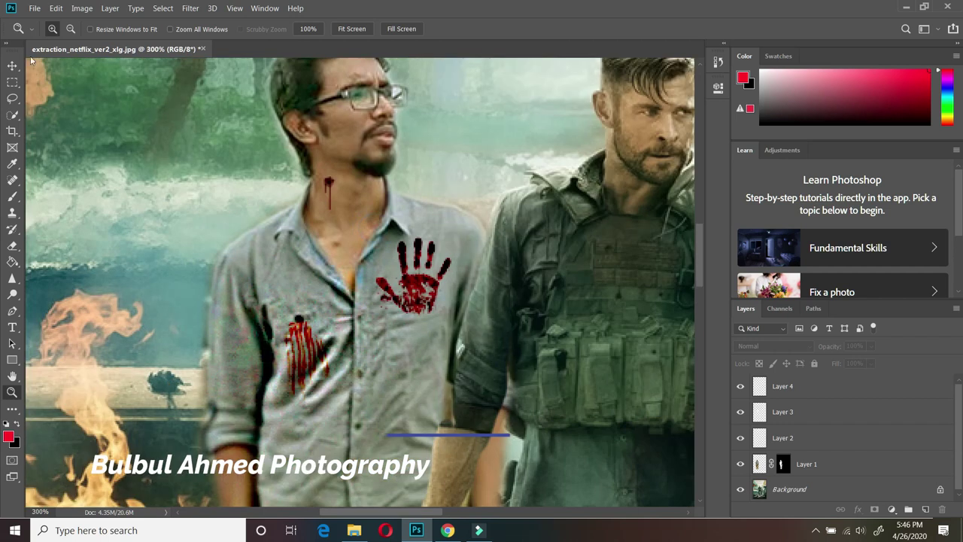
key("v")
mouse_move(332, 184)
left_mouse_down()
mouse_move(342, 208)
mouse_move(337, 109)
left_mouse_up()
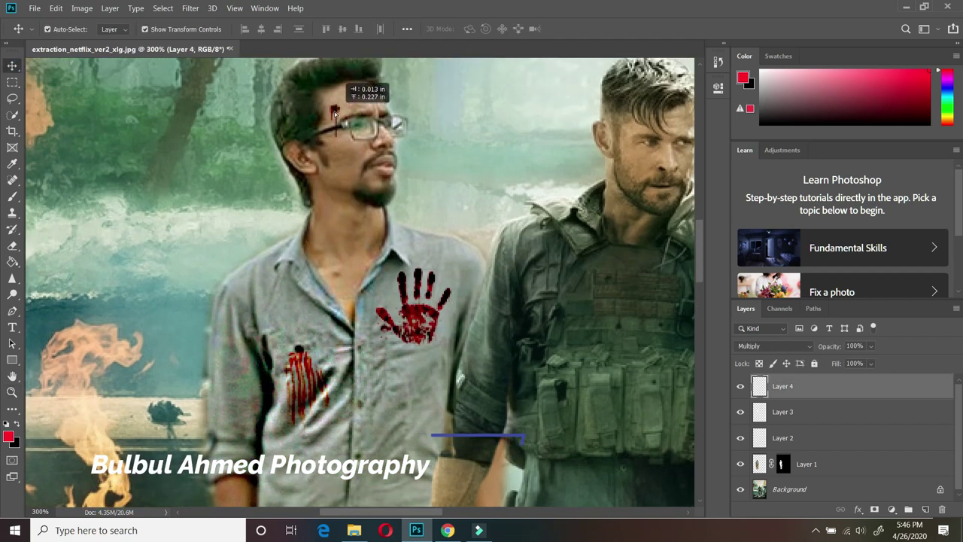
key("ctrl+t")
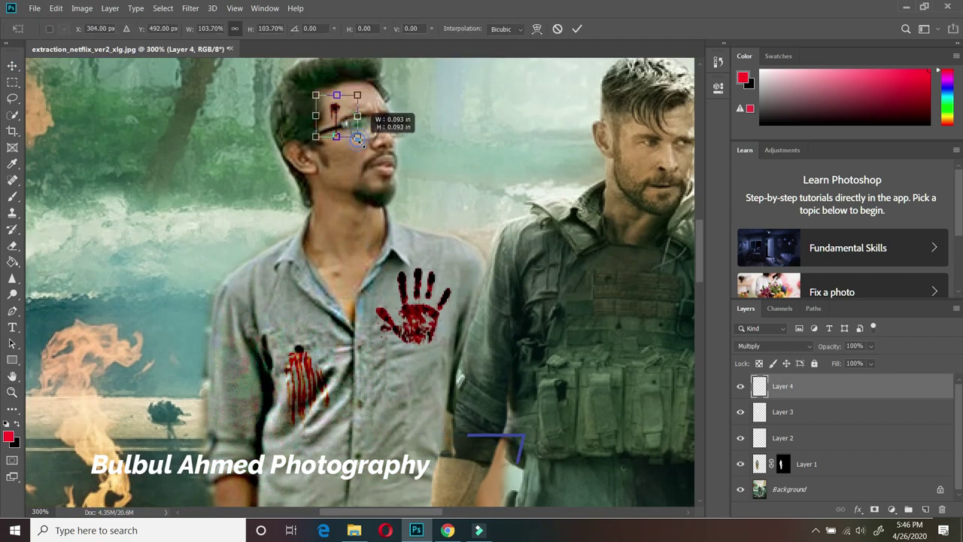
key("Return")
key("z")
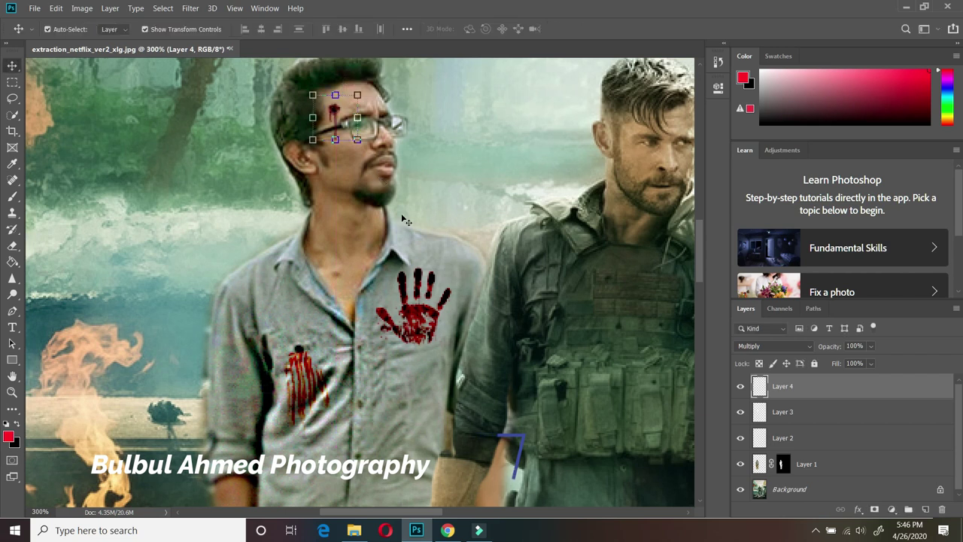
left_click(401, 217)
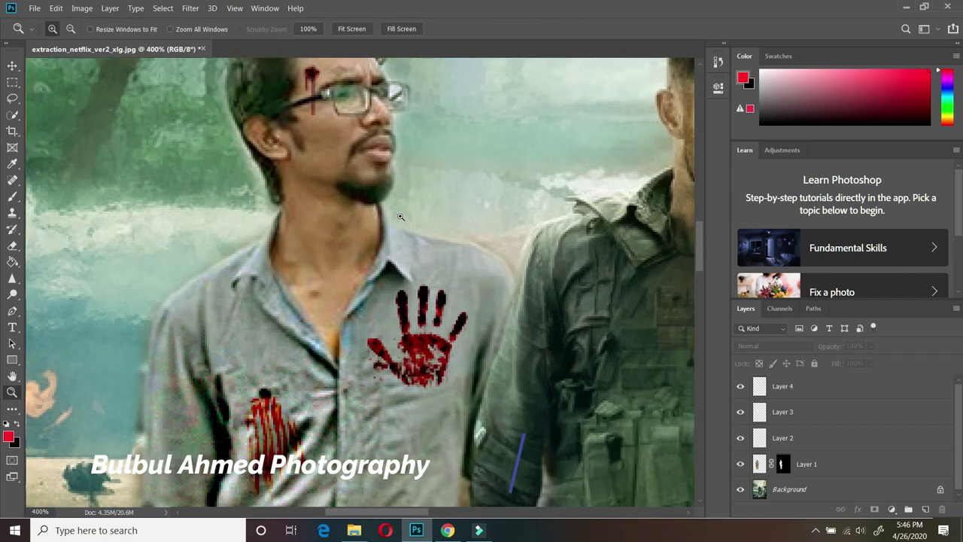
left_click(424, 157, "alt")
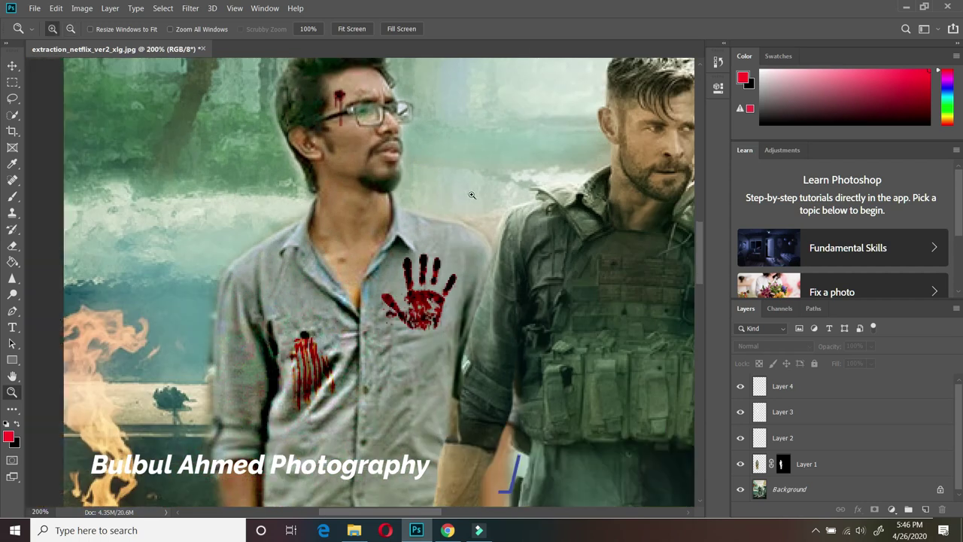
left_click(258, 275, "alt")
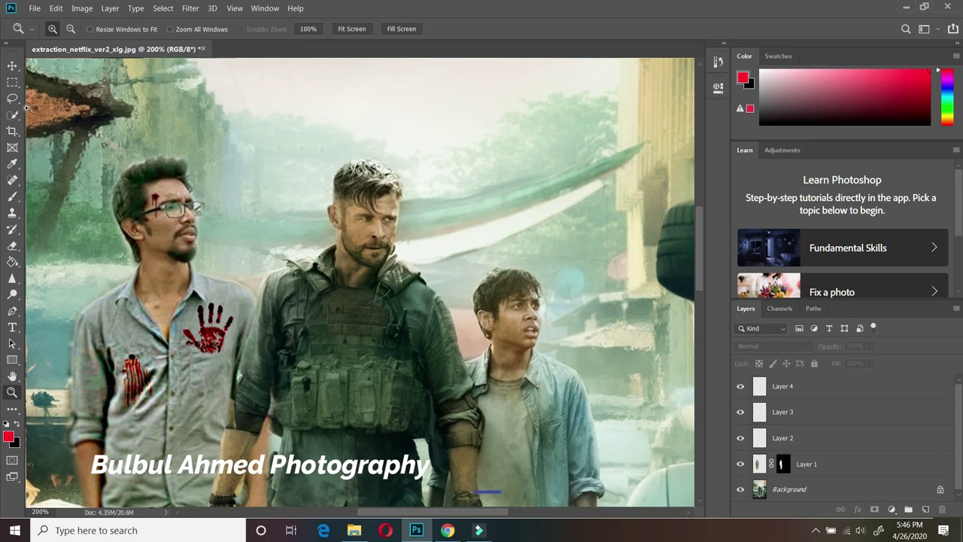
Step: Compare the handprint layer on and off, then lower its opacity to 26%
key("v")
left_click(741, 418)
left_click(741, 418)
left_click(740, 416)
left_click(783, 412)
left_click_drag(871, 347, 846, 363)
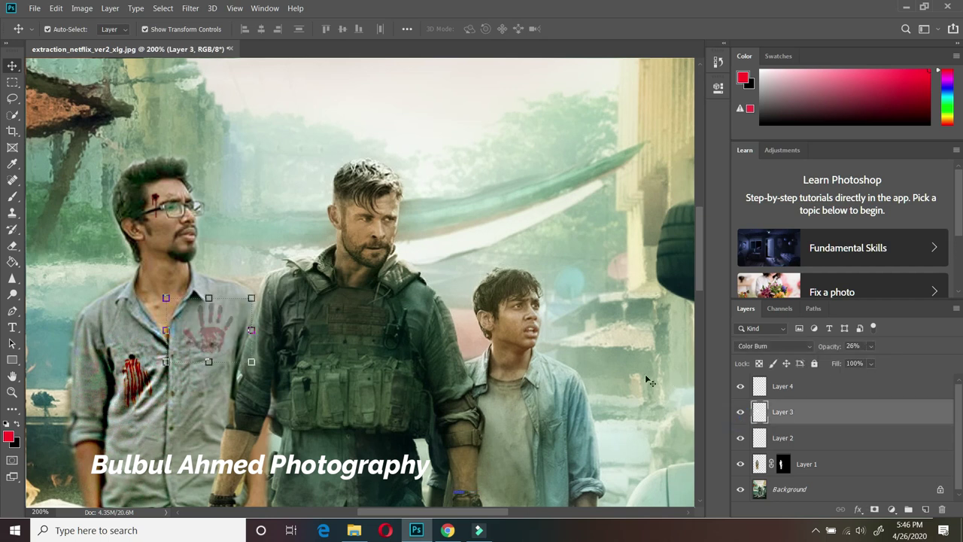
Step: Zoom out and fit the whole poster on screen
key("z")
left_click(429, 312, "alt")
right_click(407, 312)
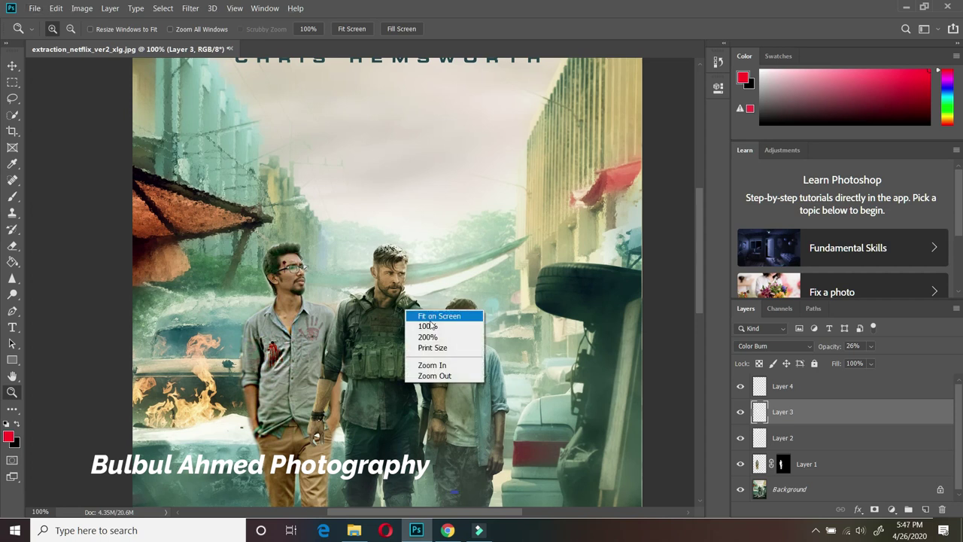
left_click(444, 316)
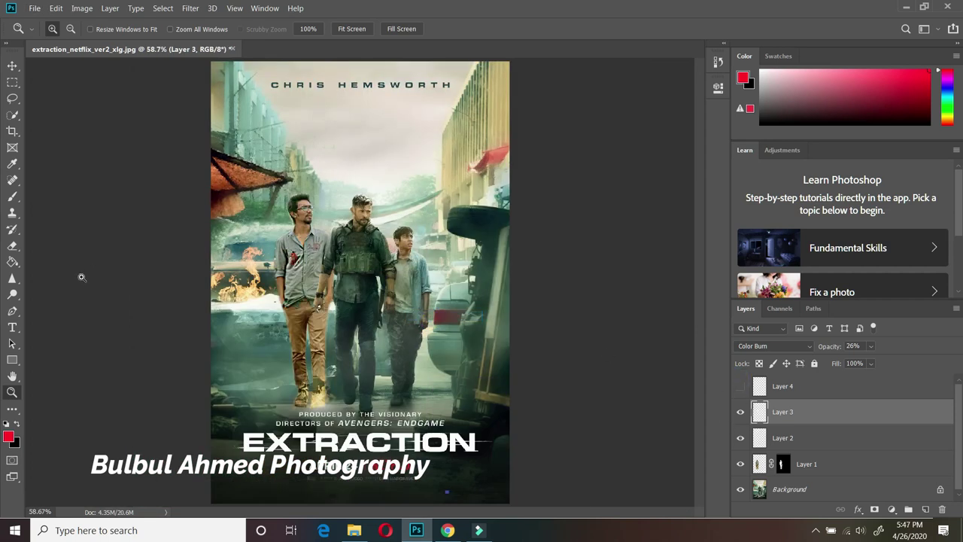
Step: Save a JPEG copy to the Desktop under an extended file name at Maximum quality 12
left_click(35, 7)
left_click(45, 139)
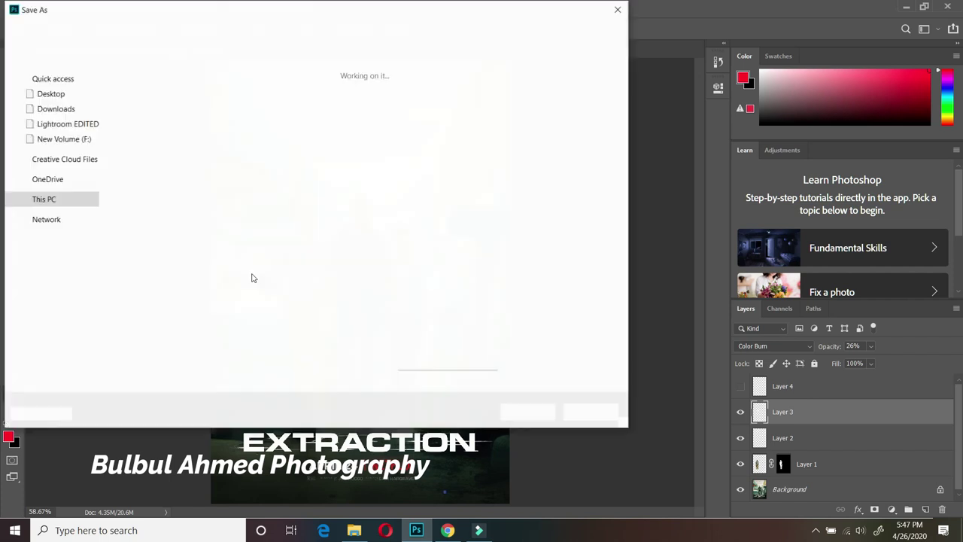
left_click(339, 308)
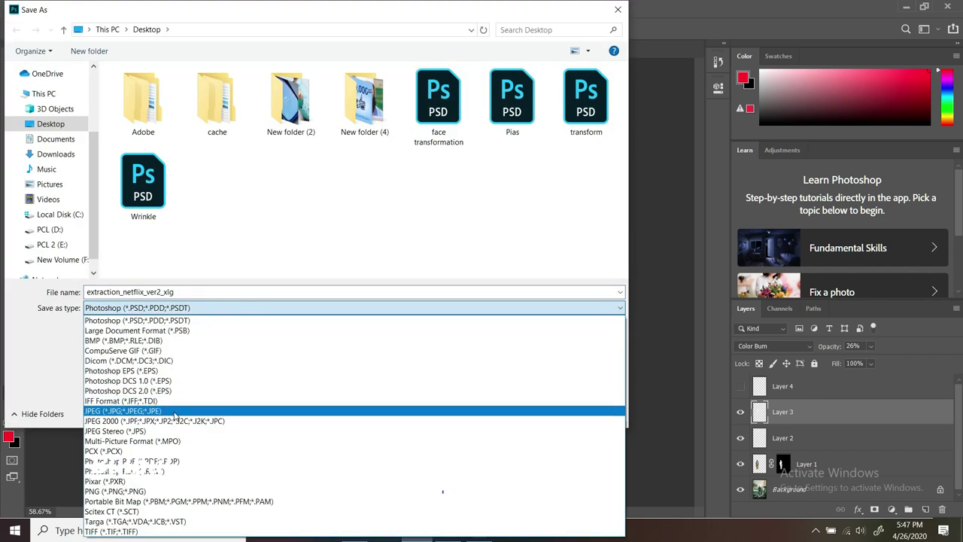
left_click(339, 409)
left_click(524, 414)
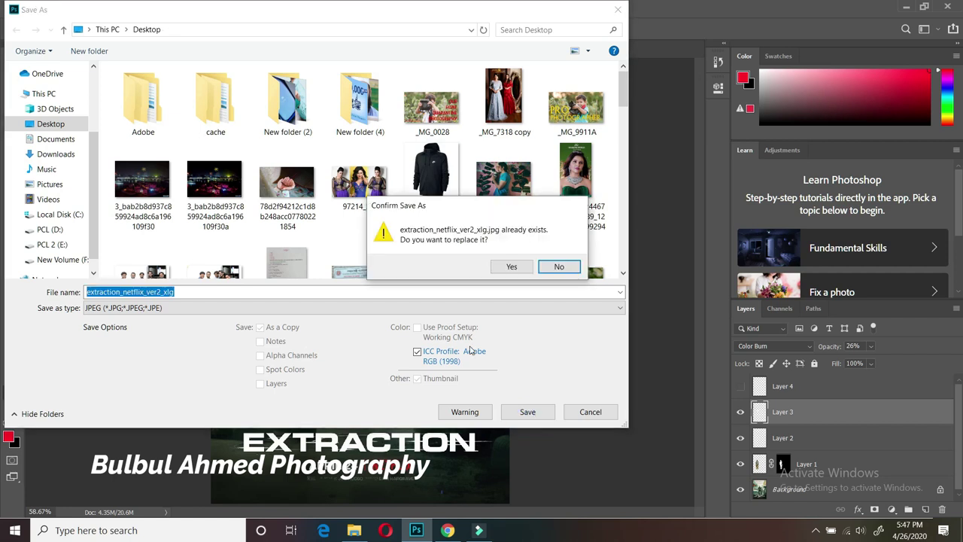
left_click(569, 270)
left_click(241, 292)
type("Bulbul")
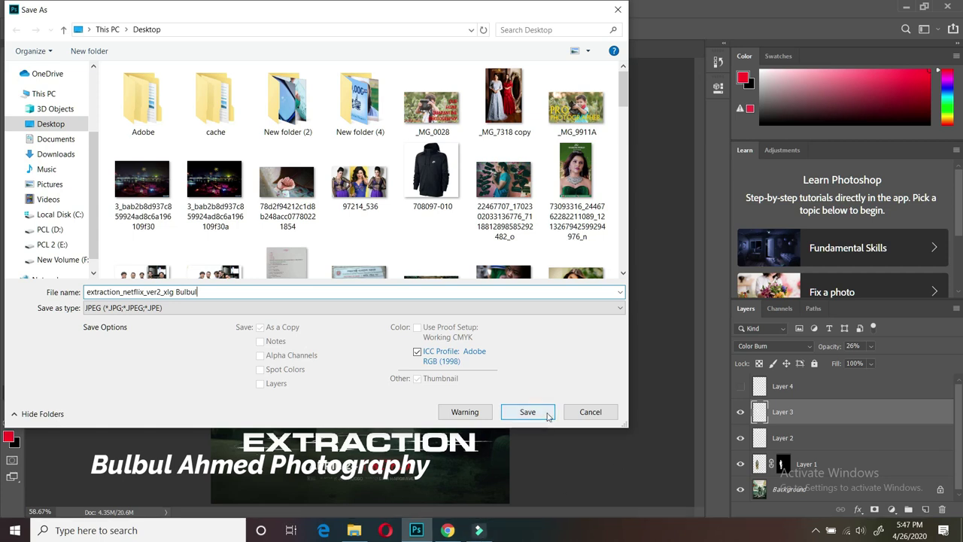
left_click(548, 412)
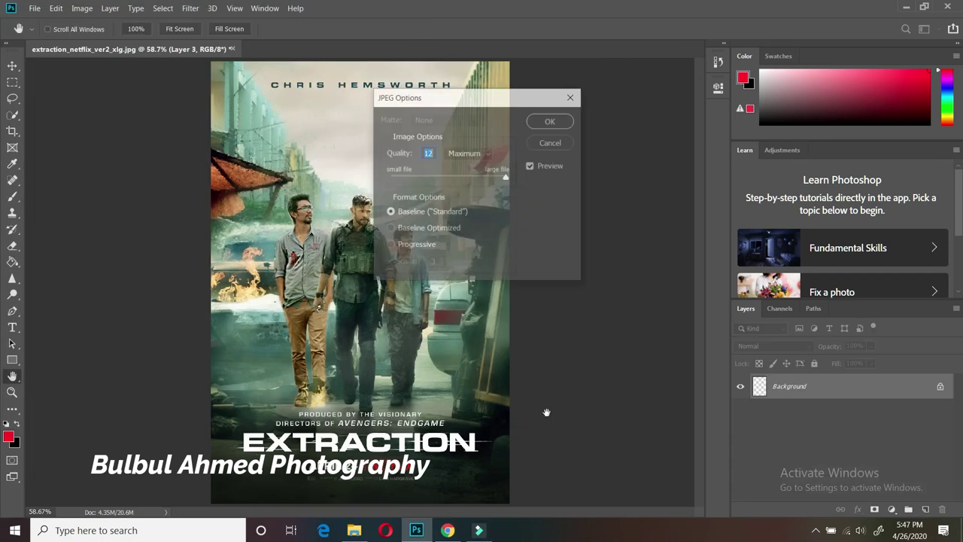
left_click(569, 118)
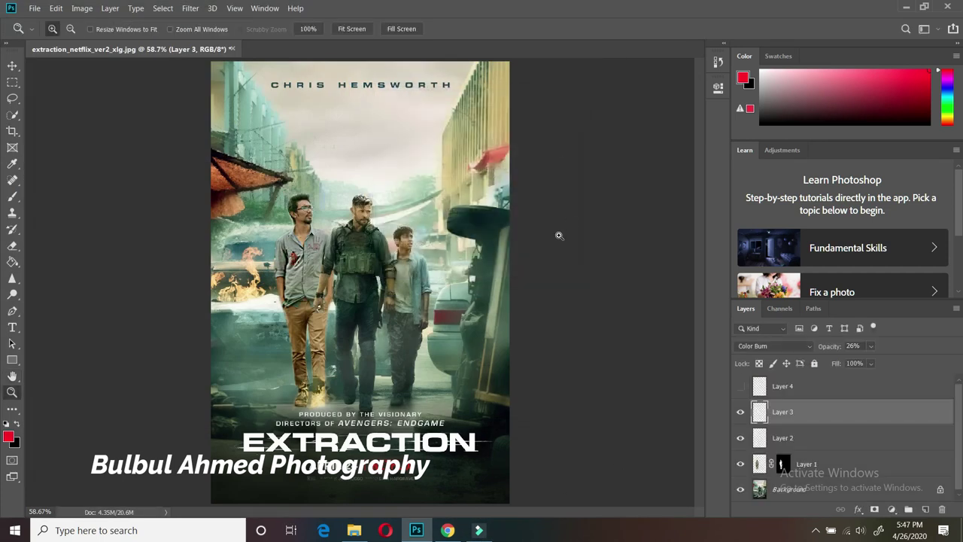